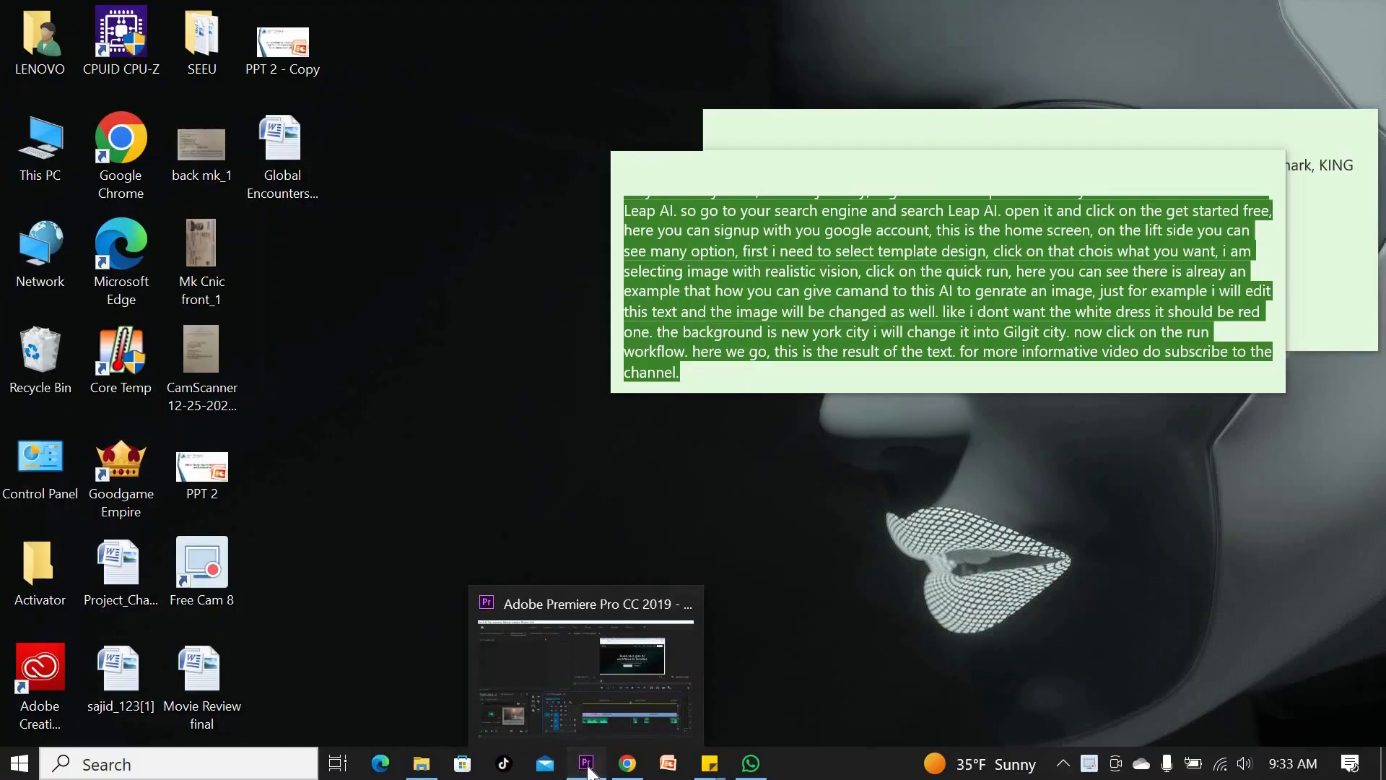
Switch to Premiere Pro and draw a rectangle over the "Get Started Free" button in the frame at 00:00:27:09
click(563, 764)
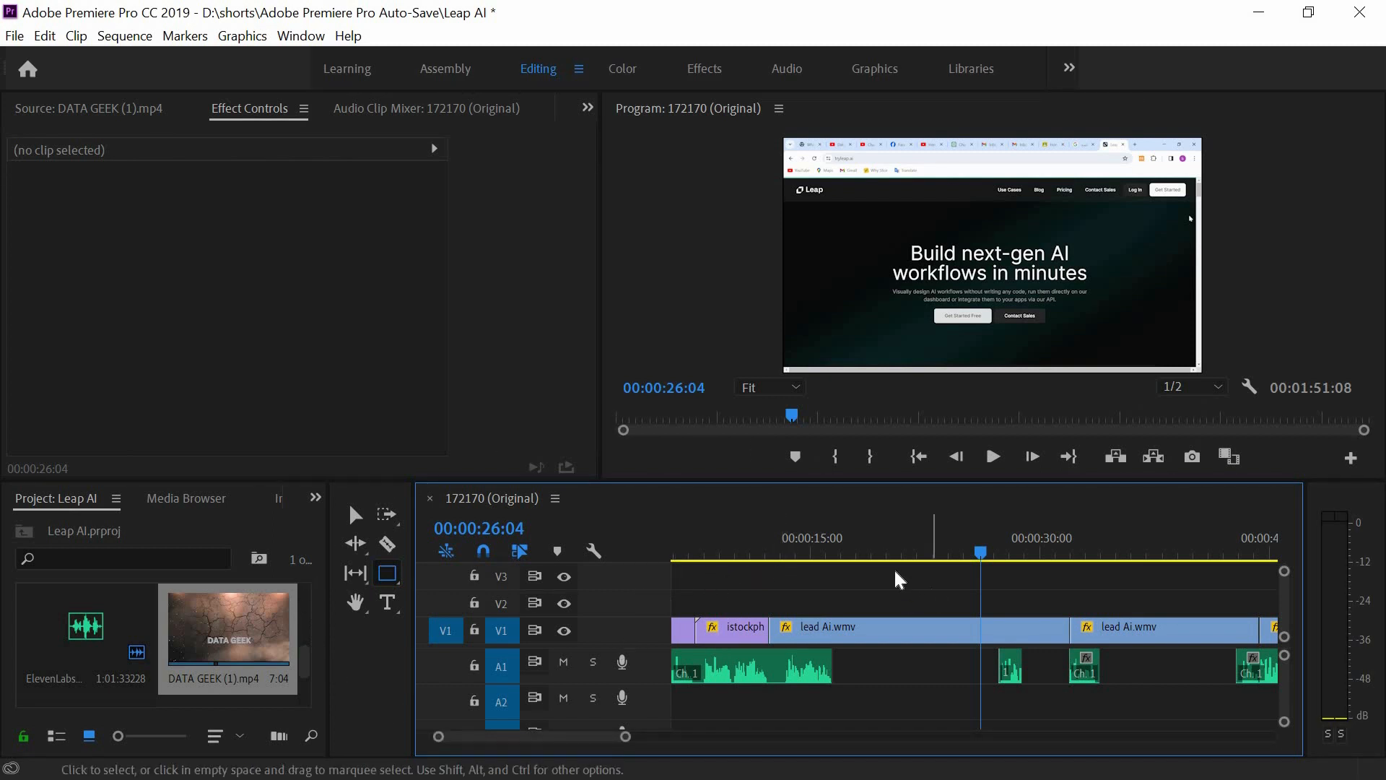
click(993, 557)
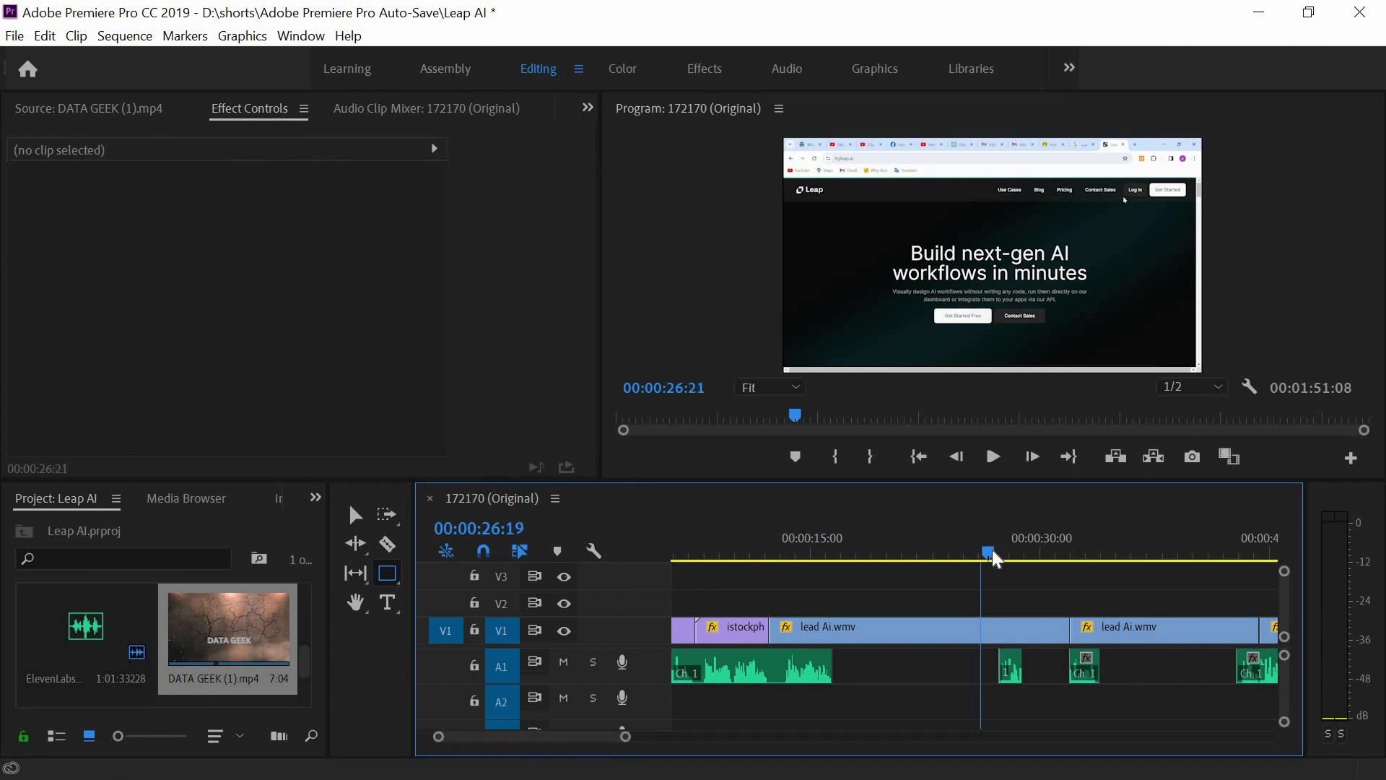
click(390, 575)
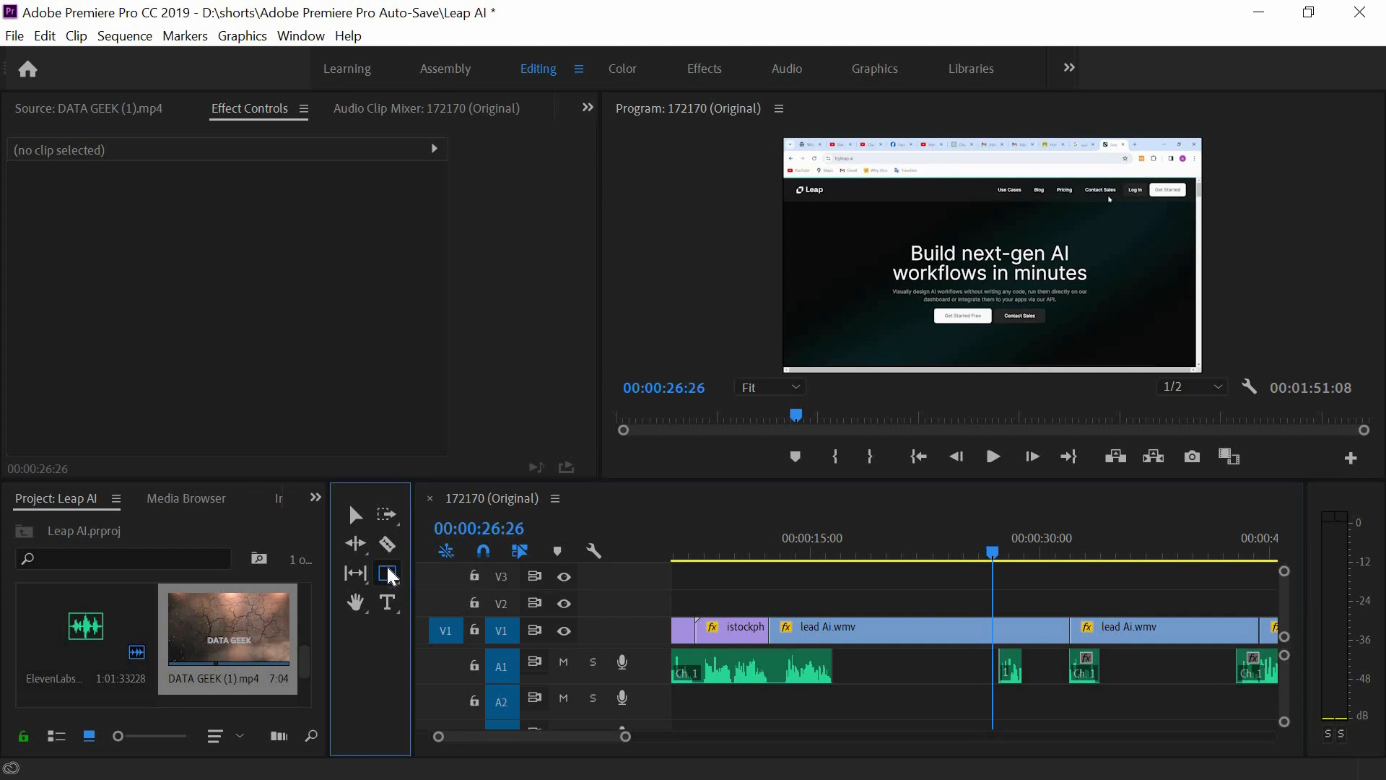
click(390, 575)
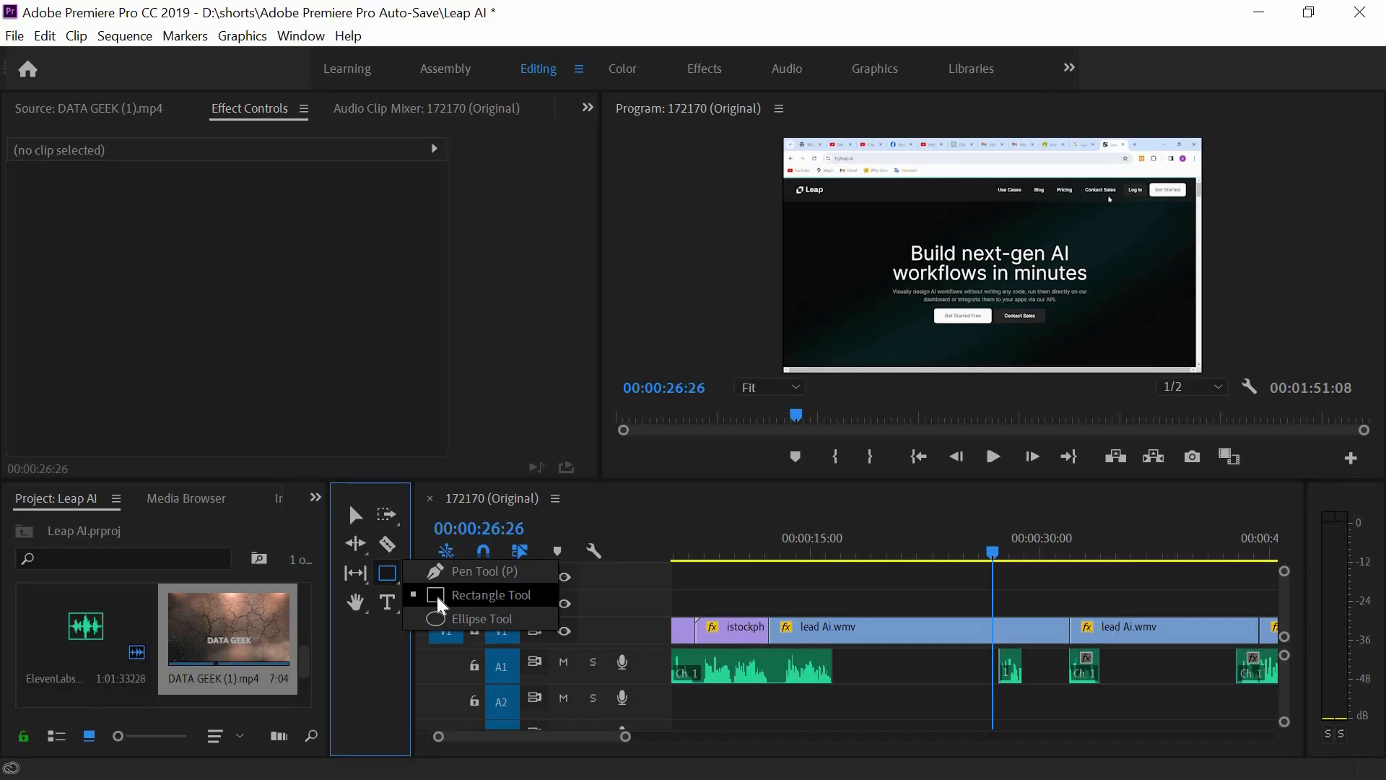
click(439, 599)
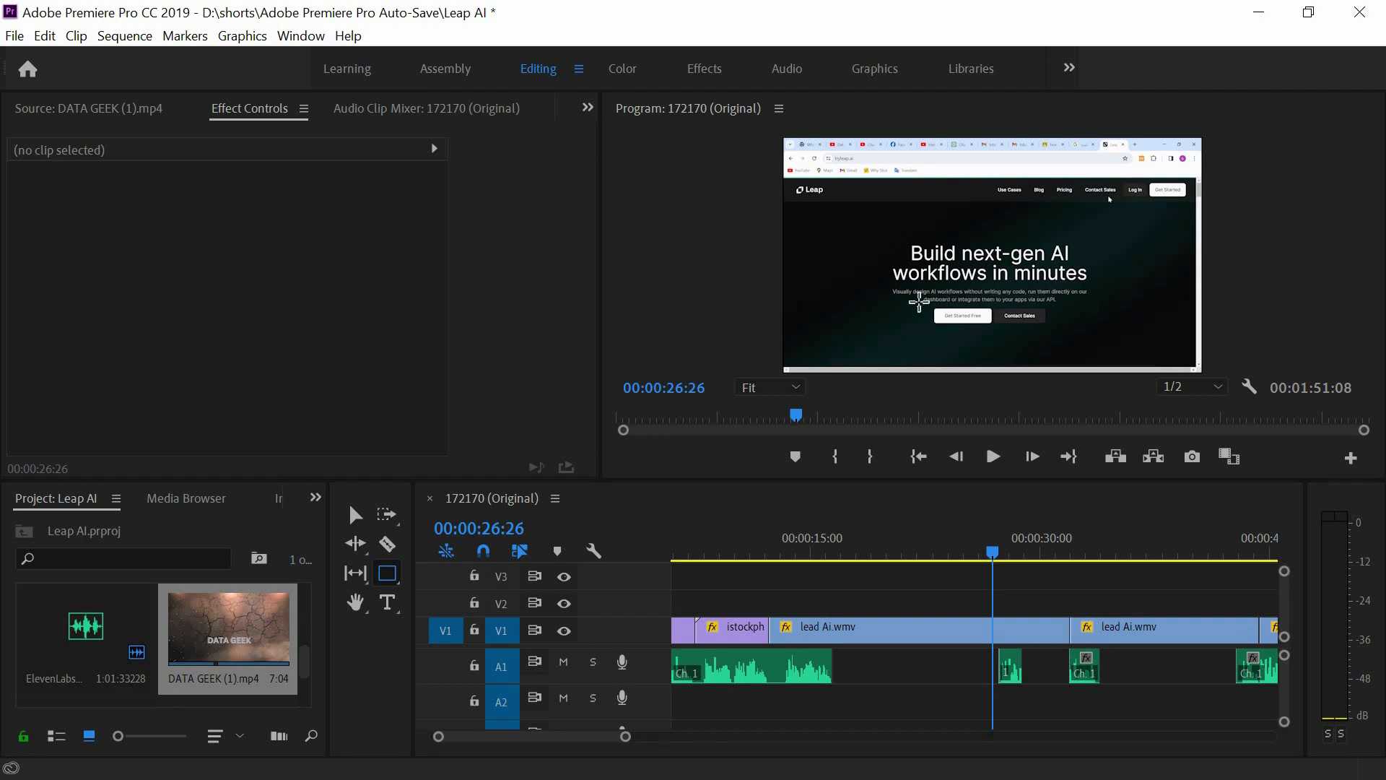
drag(919, 301, 946, 325)
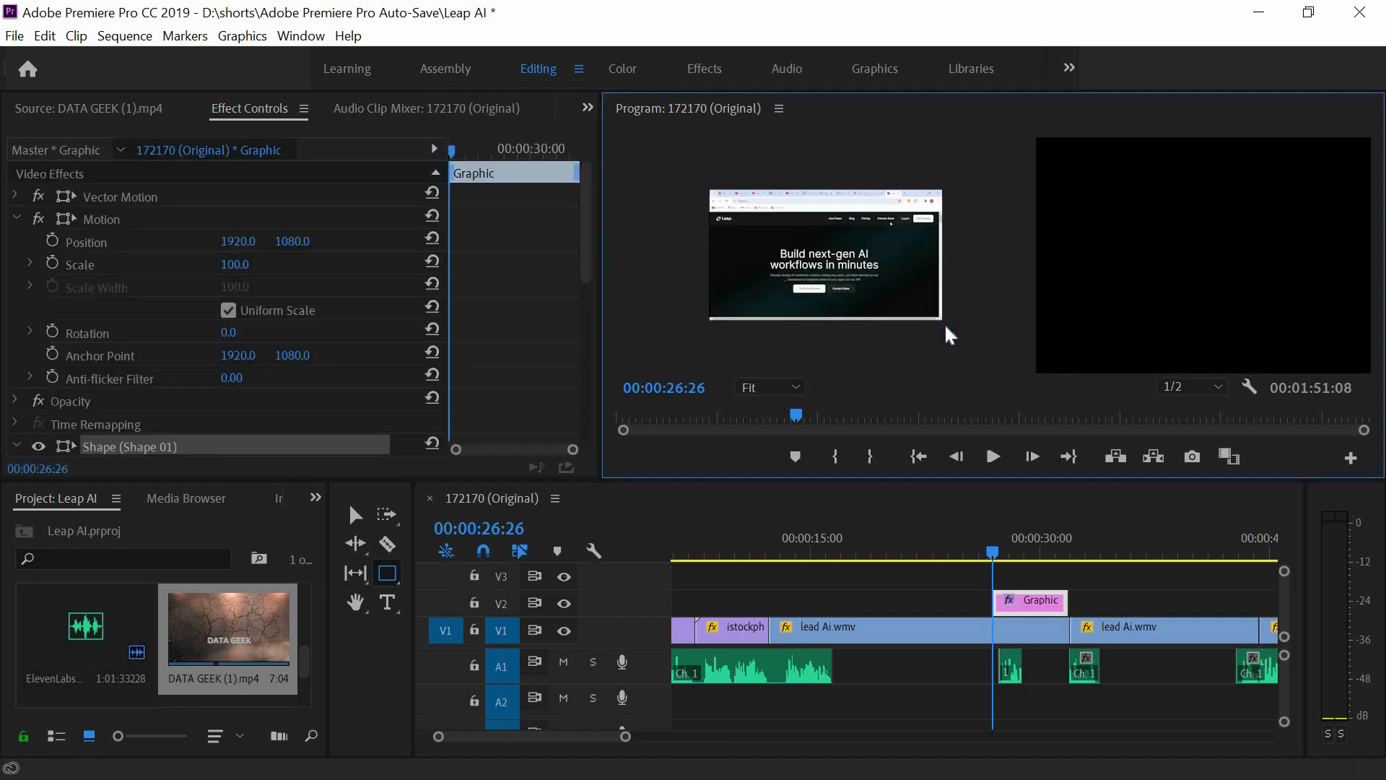
drag(929, 307, 935, 313)
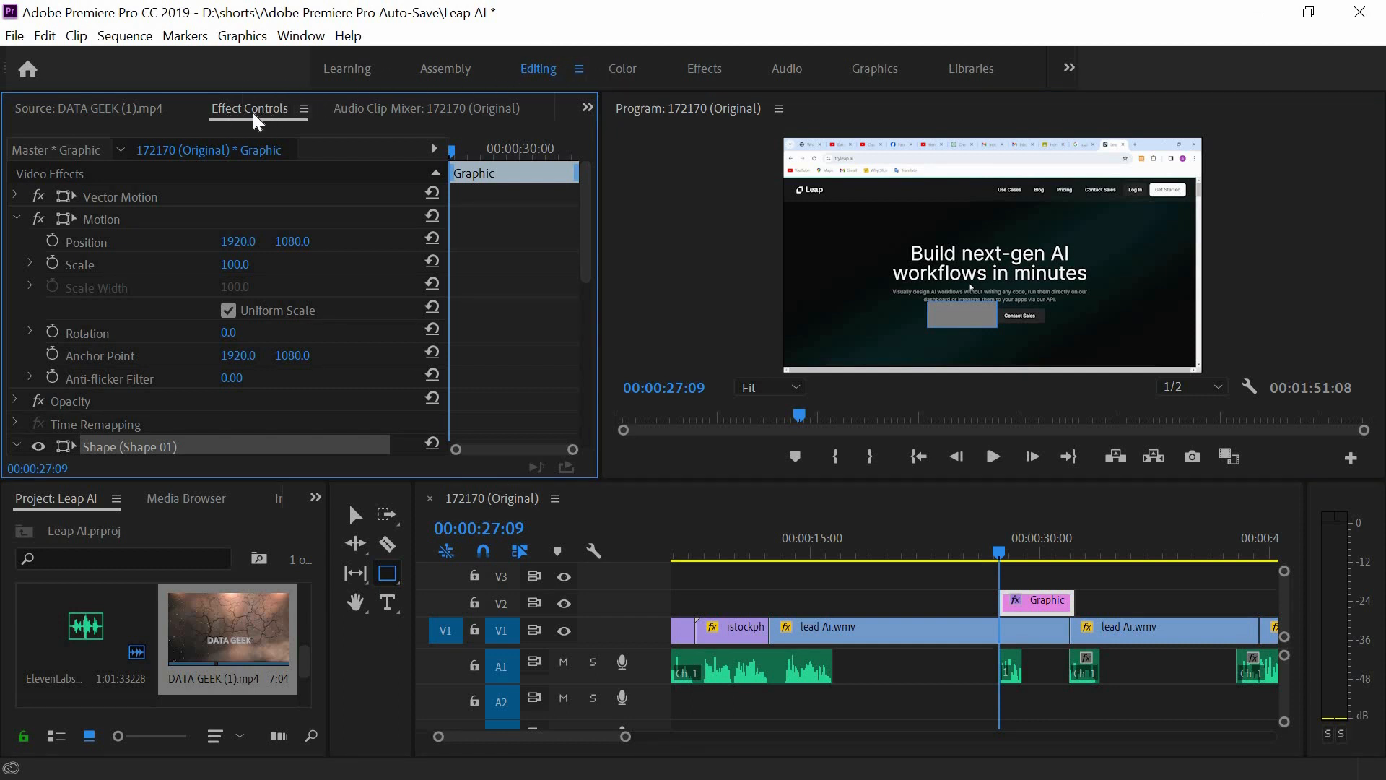
Turn off the fill of the rectangle over "Get Started Free" and enable its stroke
scroll(255, 233, down, 7)
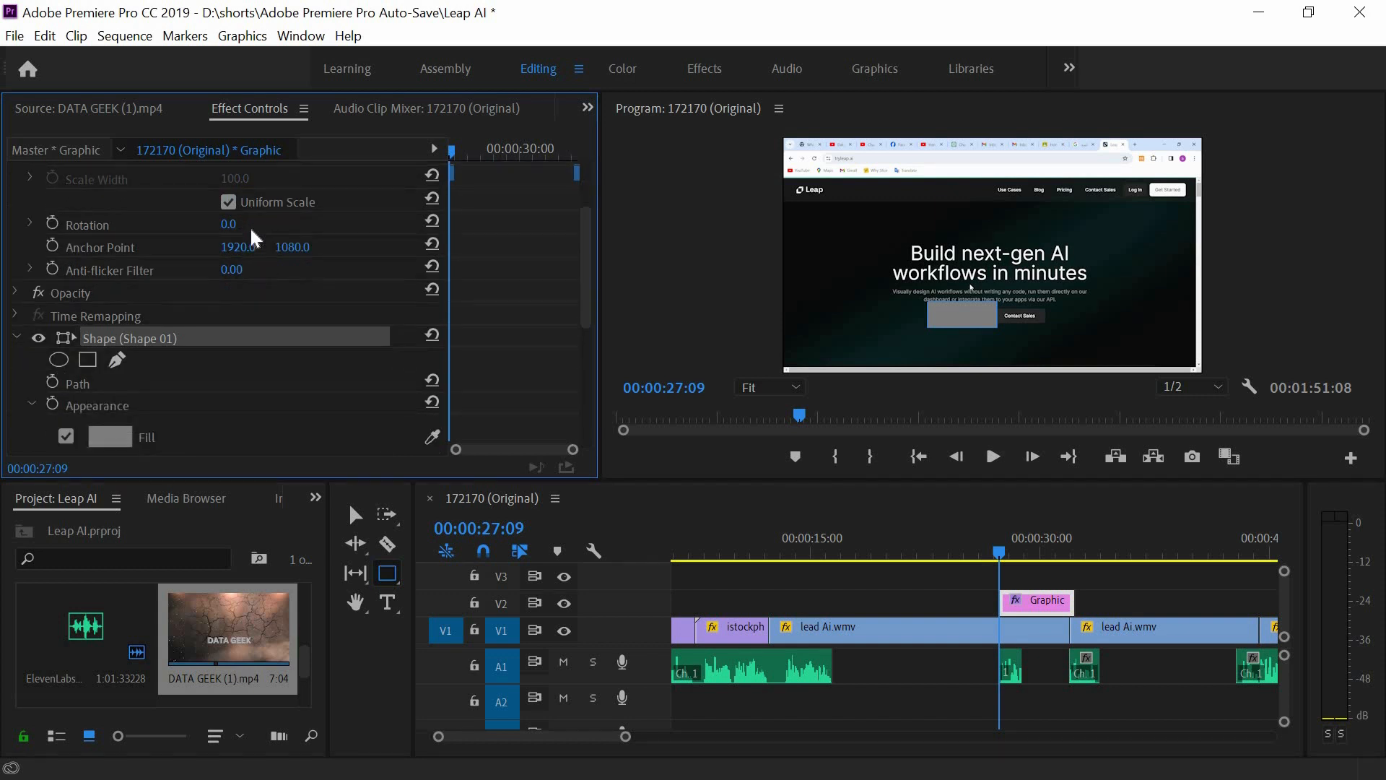
scroll(199, 275, down, 1)
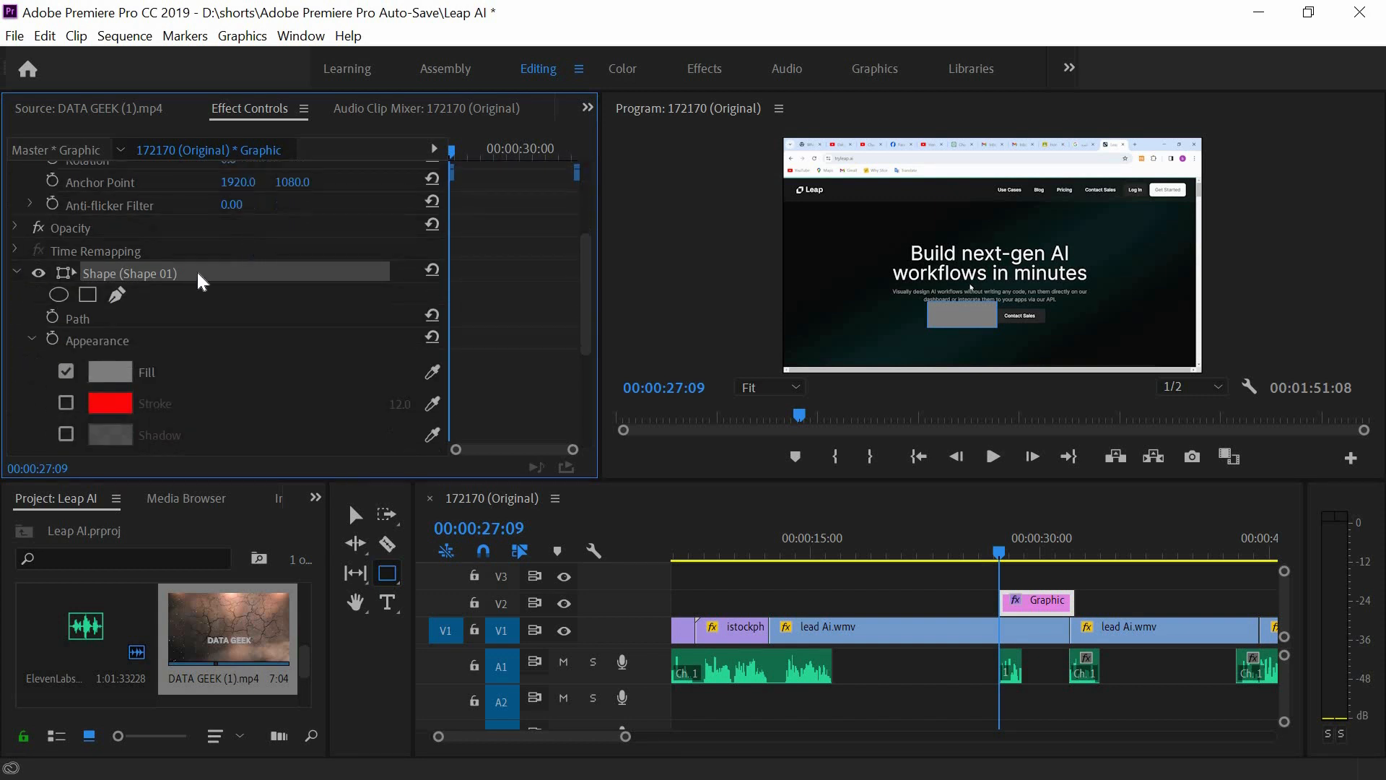
click(66, 373)
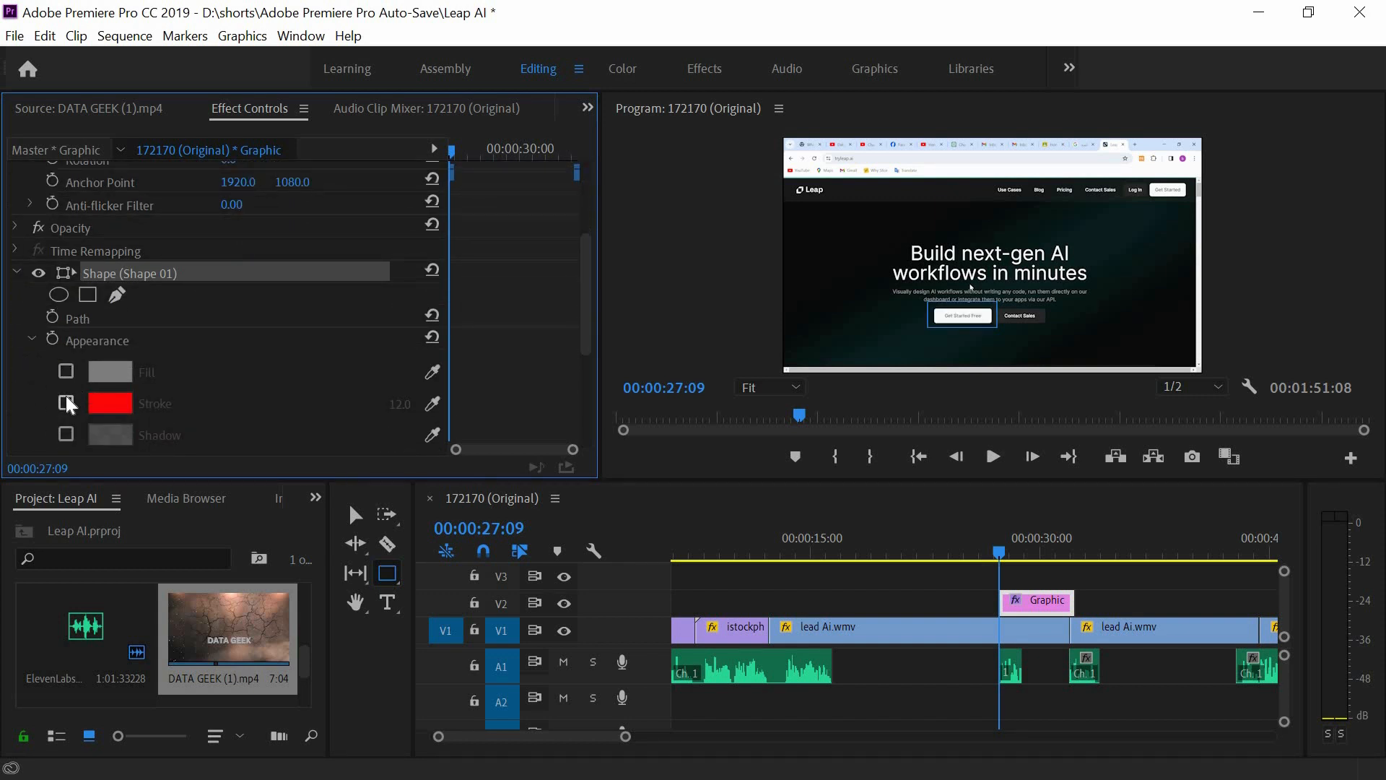
click(66, 404)
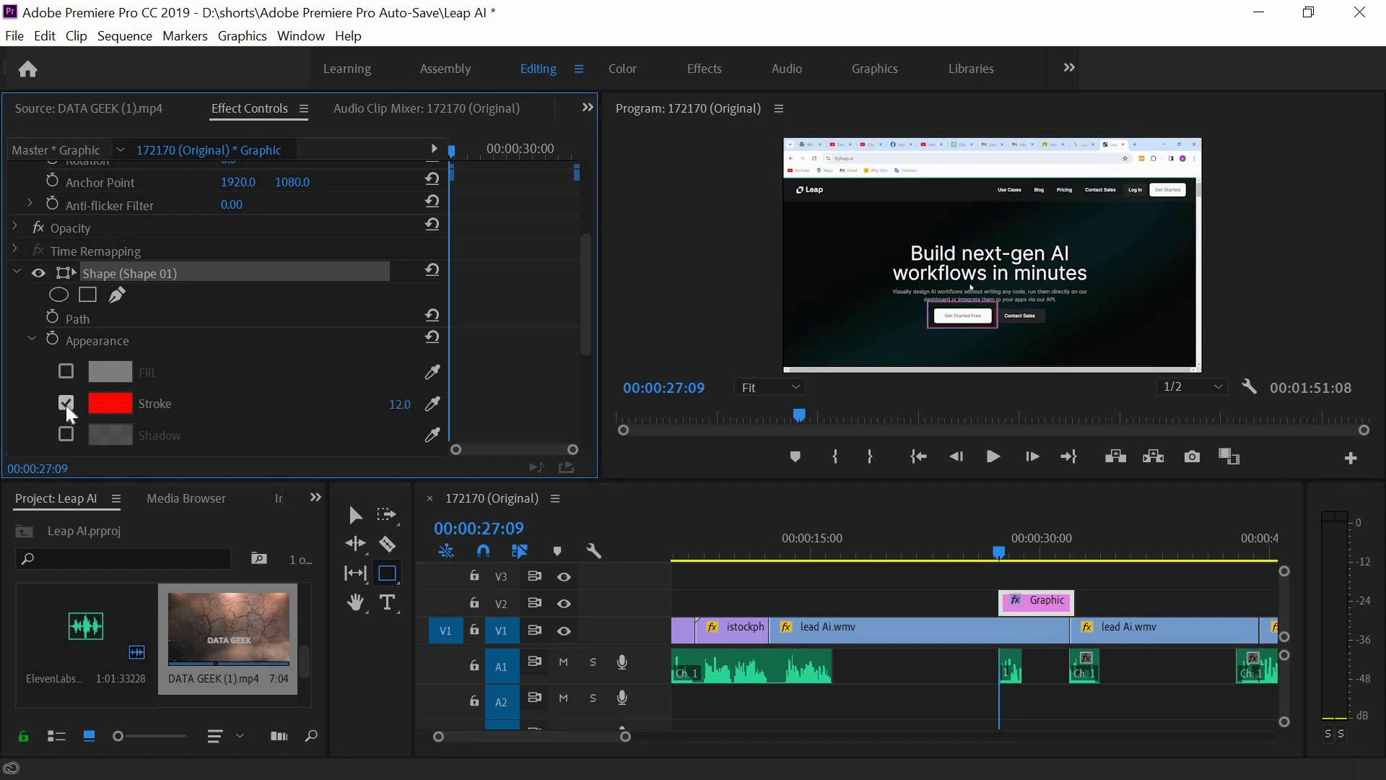
Change the rectangle's stroke colour to a slightly darker red and set the stroke width to 13.0
click(114, 406)
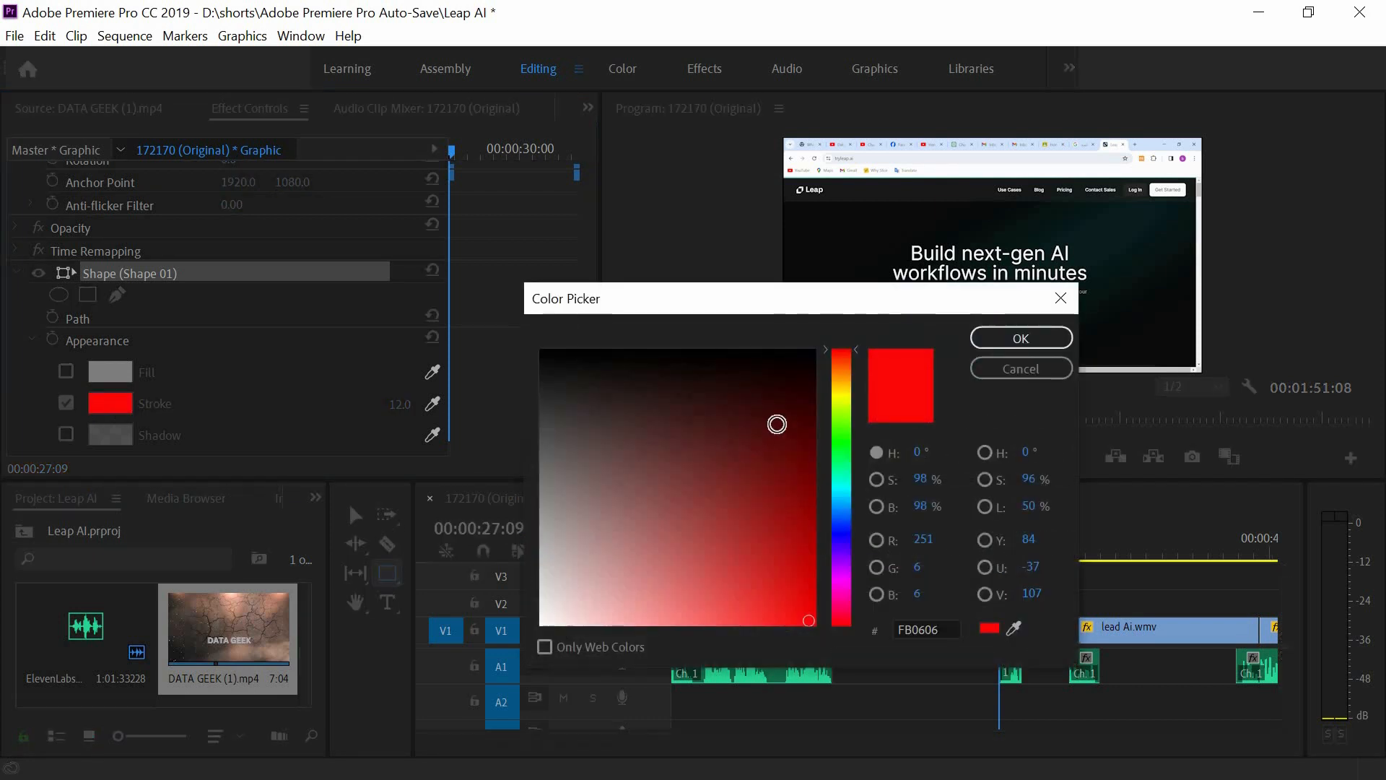
mouse_move(768, 534)
mouse_down()
mouse_move(646, 519)
mouse_move(560, 560)
mouse_move(560, 479)
mouse_move(640, 414)
mouse_up()
mouse_move(718, 577)
mouse_down()
mouse_move(798, 578)
mouse_move(803, 596)
mouse_up()
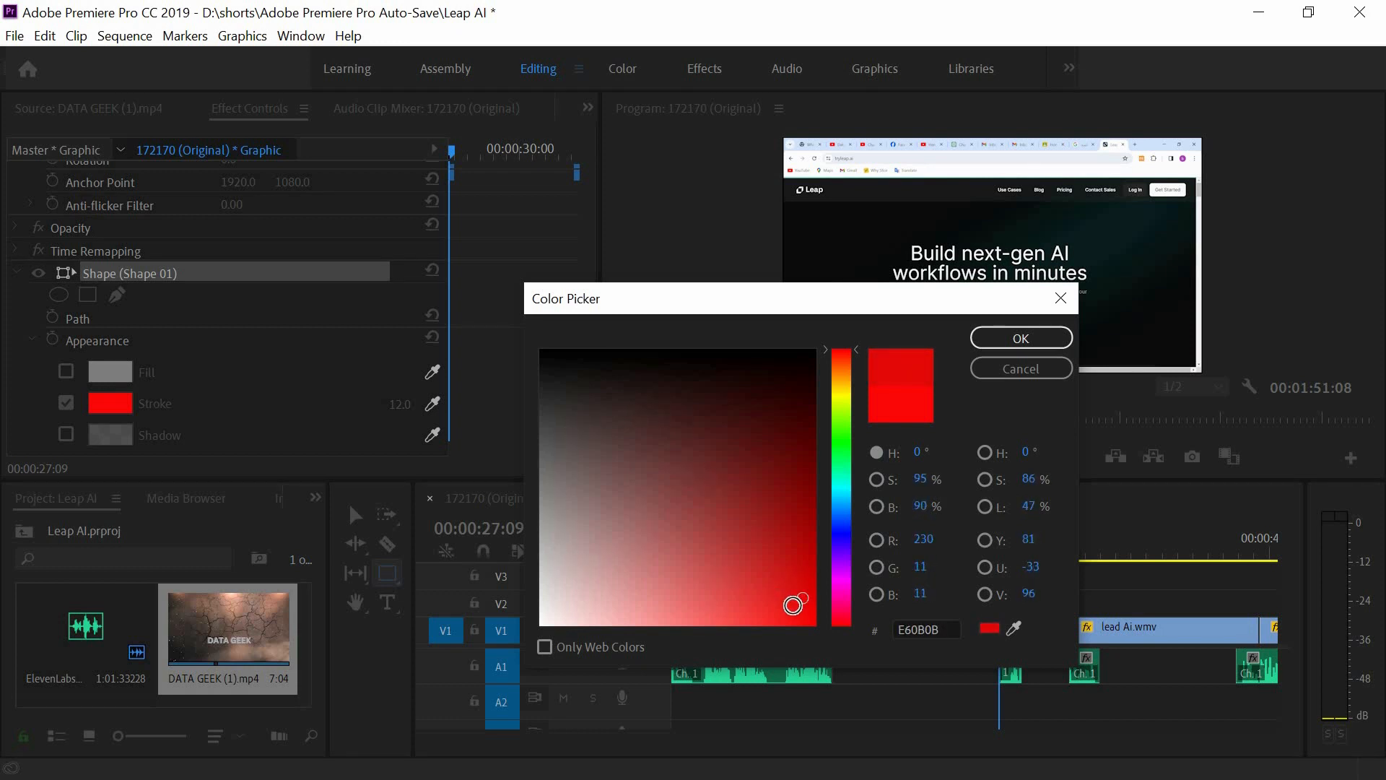
click(1020, 339)
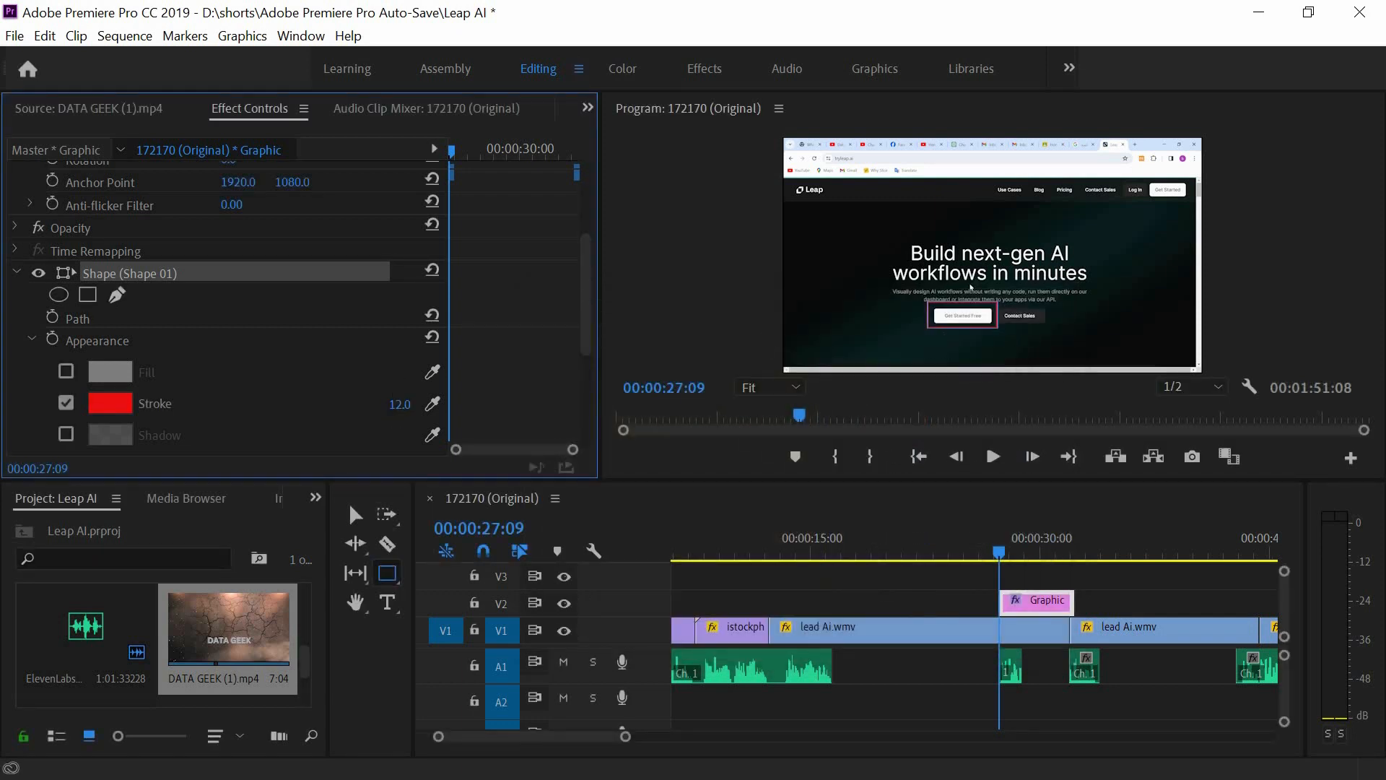
mouse_move(400, 404)
mouse_down()
mouse_move(435, 404)
mouse_move(408, 404)
mouse_up()
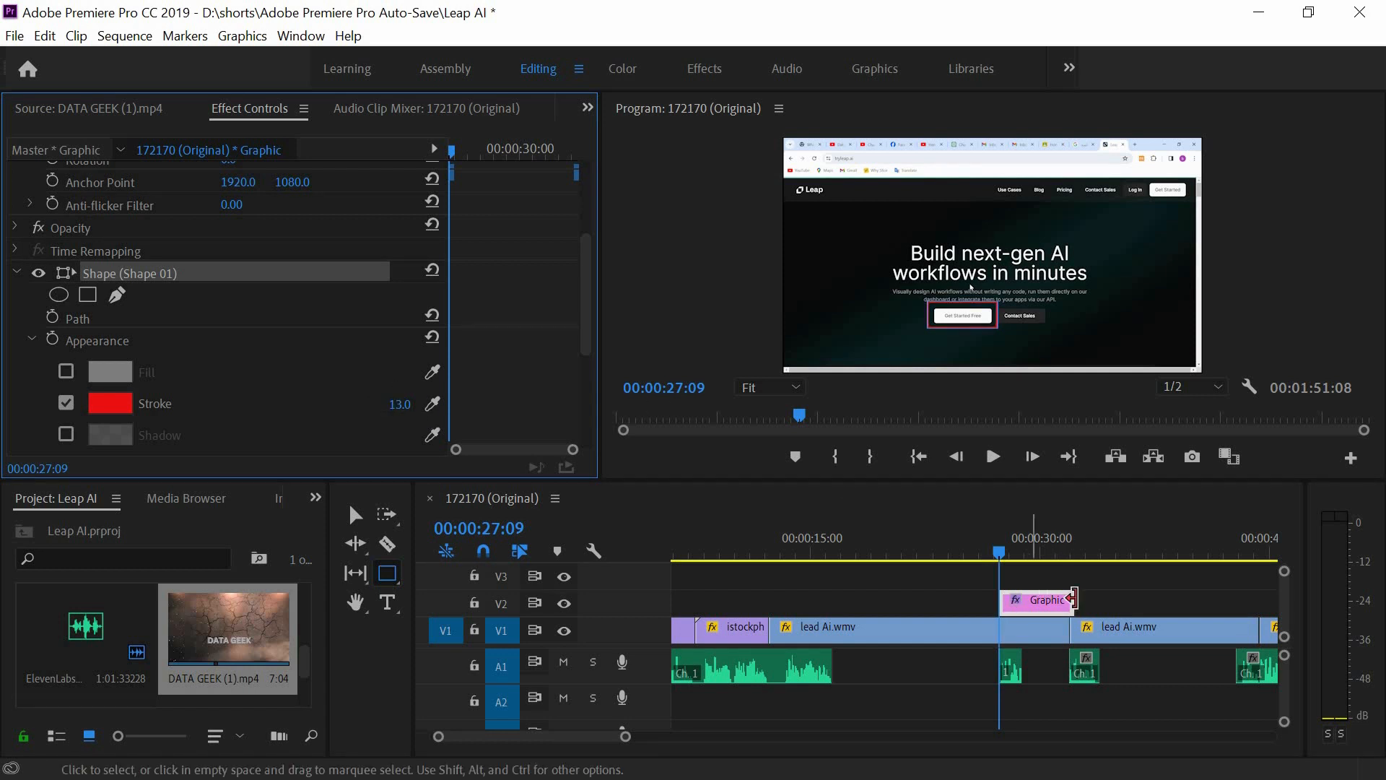
Shorten the rectangle's clip to match the narration clip below it, and play the sequence from 00:00:26:26 to 00:00:32:07
mouse_move(1000, 558)
mouse_down()
mouse_move(1067, 593)
mouse_move(1020, 595)
mouse_move(1032, 558)
mouse_move(993, 569)
mouse_up()
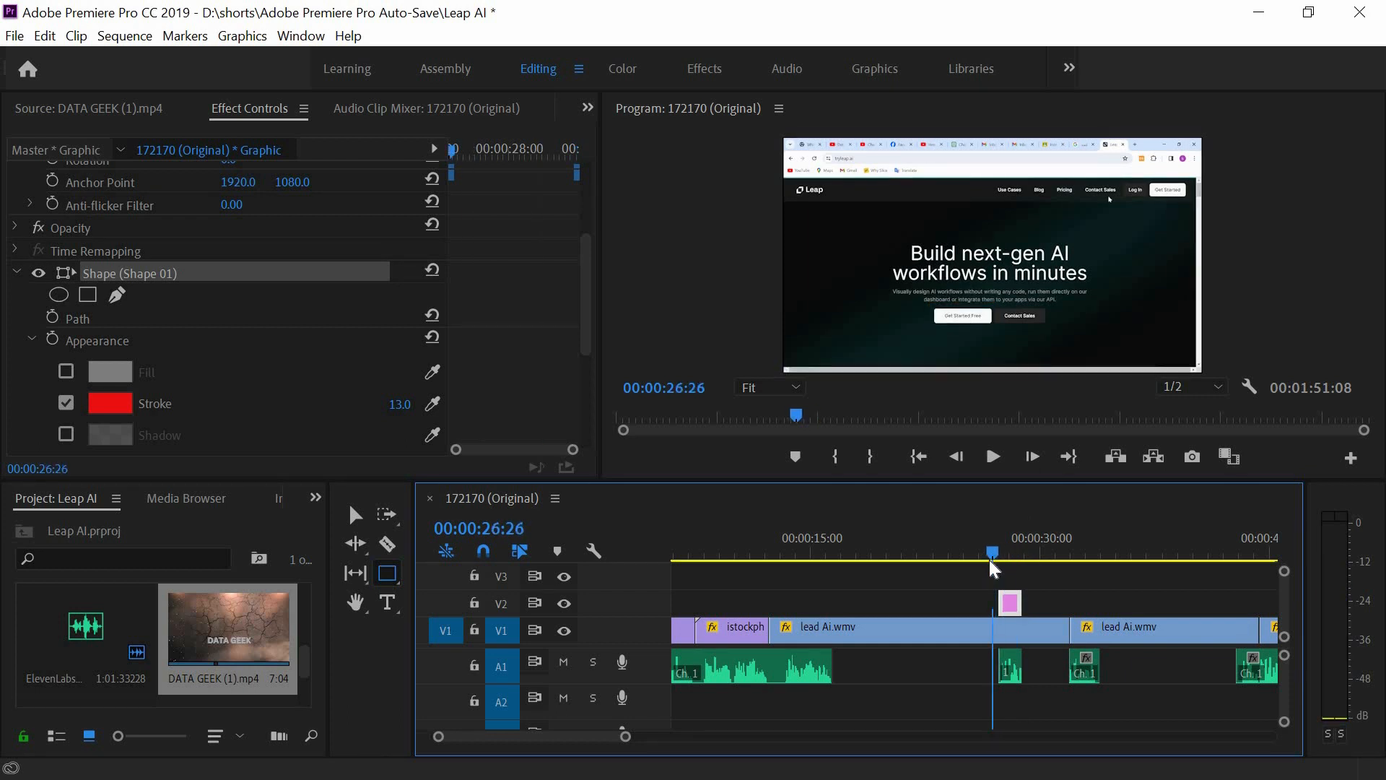
key(space)
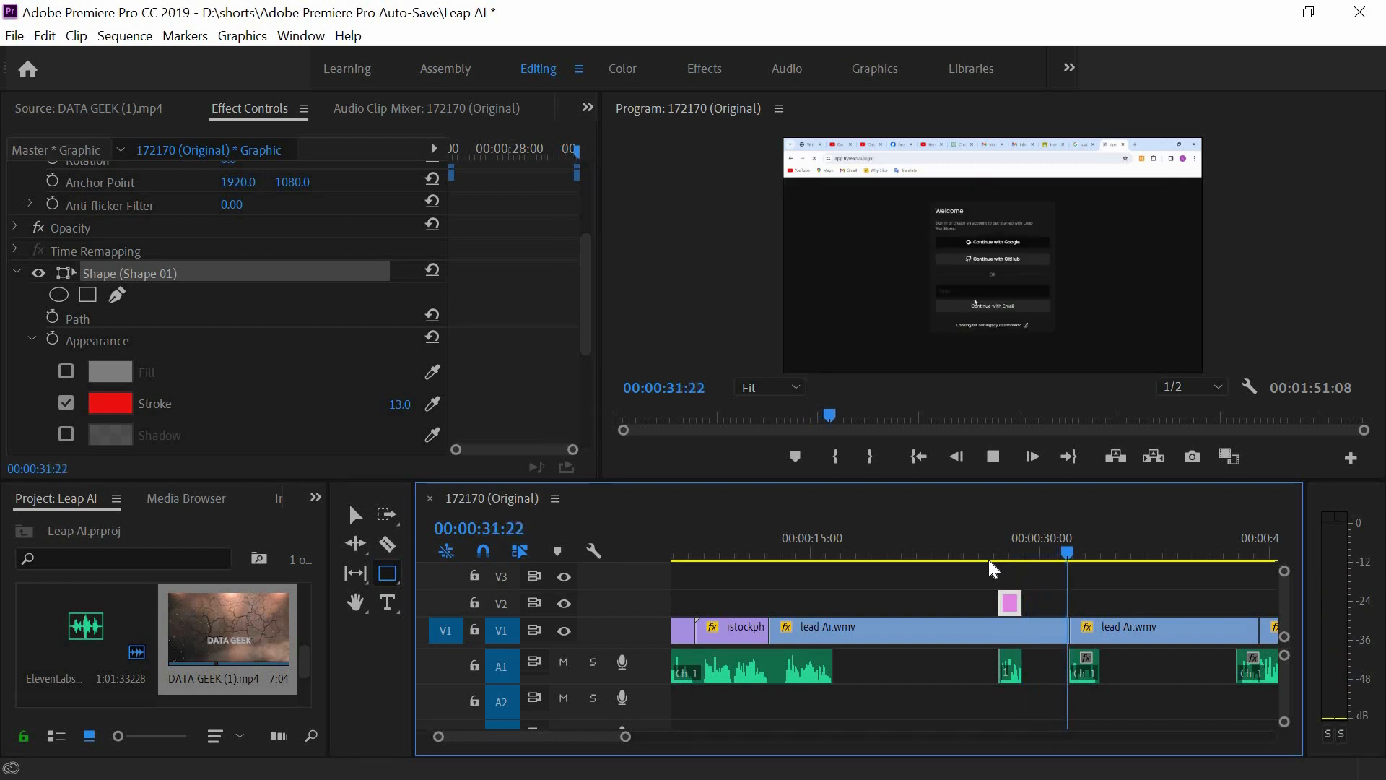
key(space)
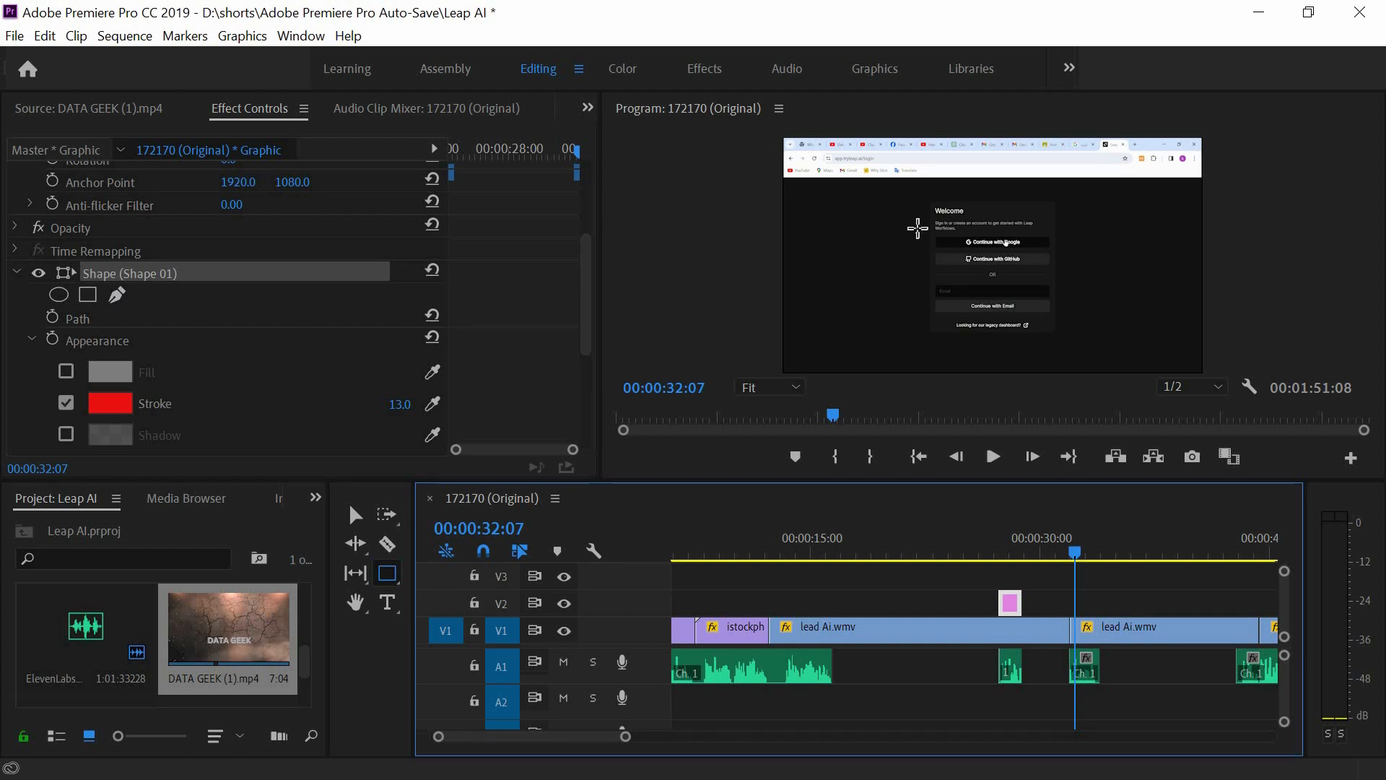
Draw an outlined rectangle around "Continue with Google" at 00:00:32:07 and trim its clip to end at 00:00:33:26
mouse_move(917, 228)
mouse_down()
mouse_move(978, 253)
mouse_move(1047, 255)
mouse_up()
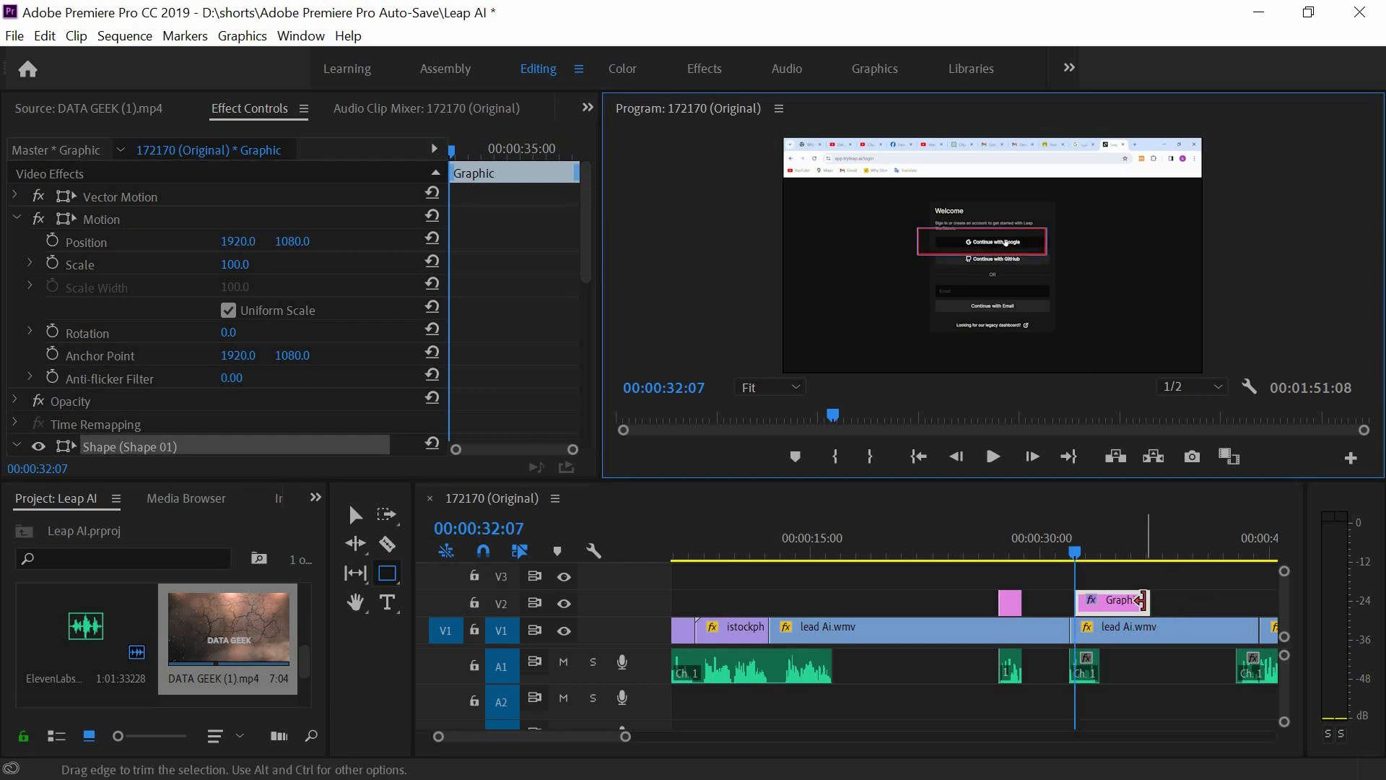
drag(1137, 600, 1086, 604)
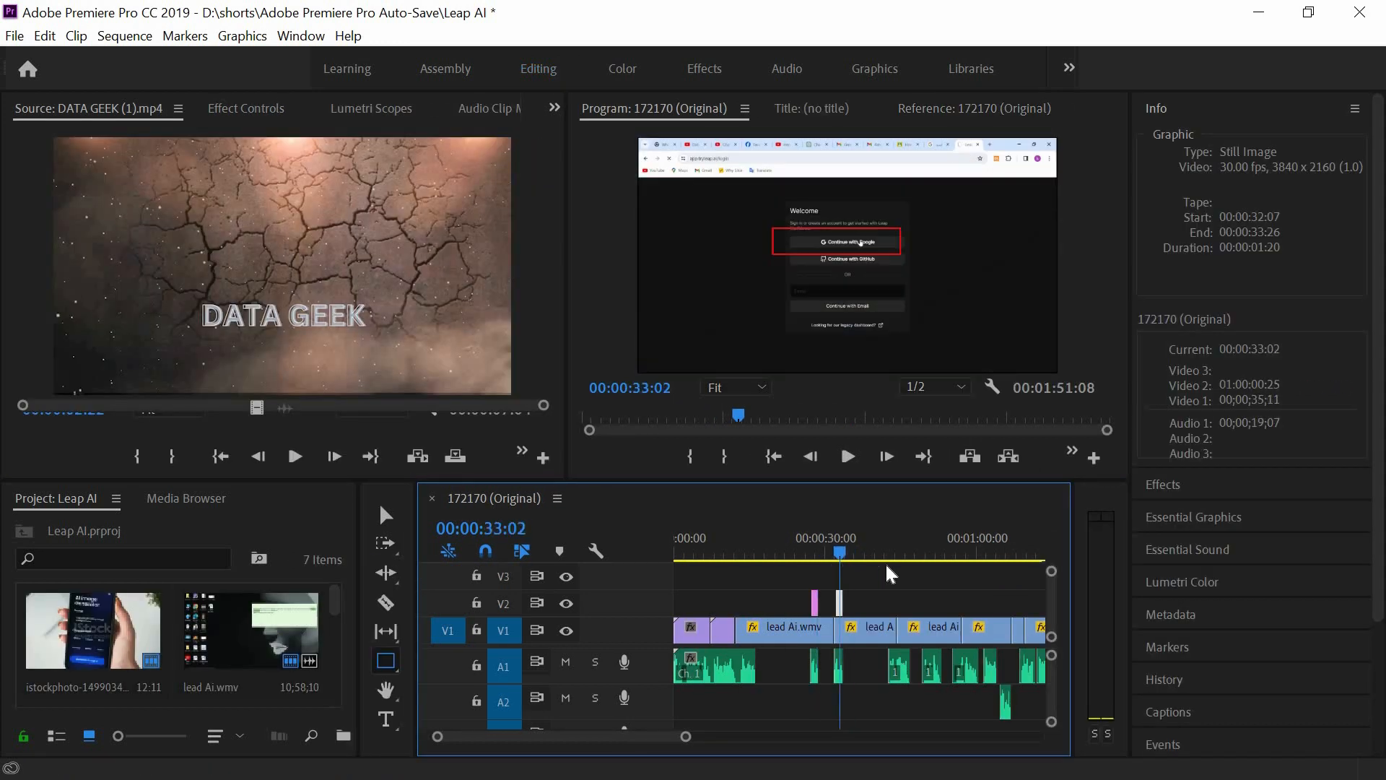
Play on to 00:00:44:15 and draw an outlined rectangle around the Leap sidebar options from Workflows to Settings
click(888, 562)
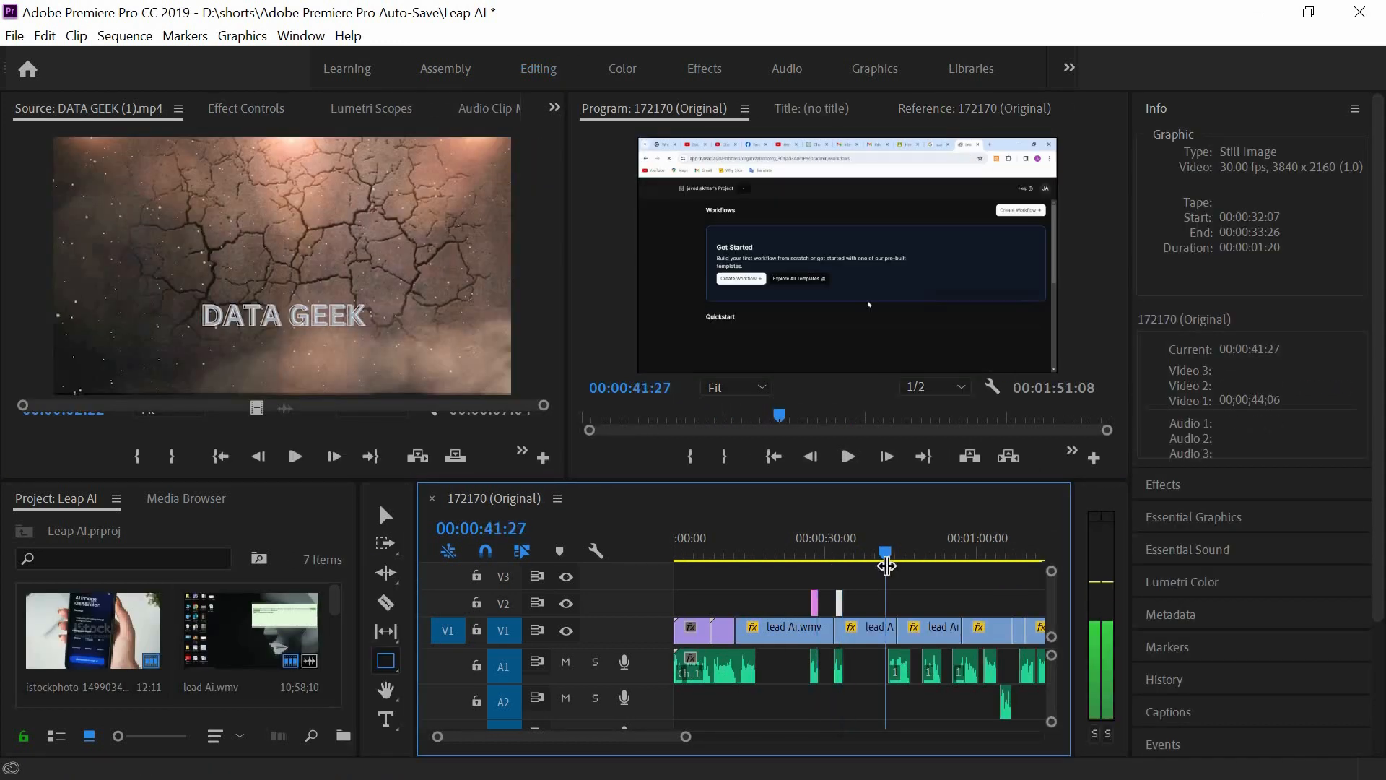
key(space)
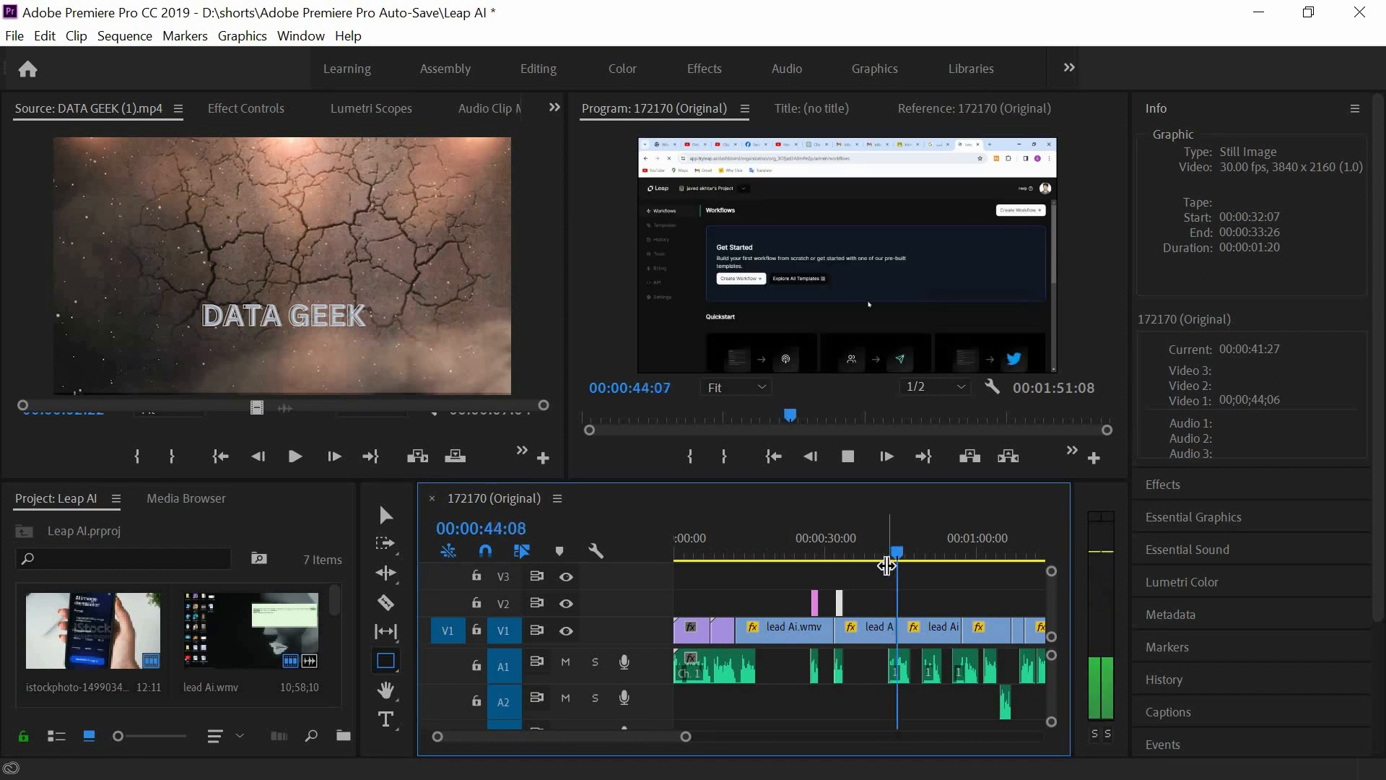
key(space)
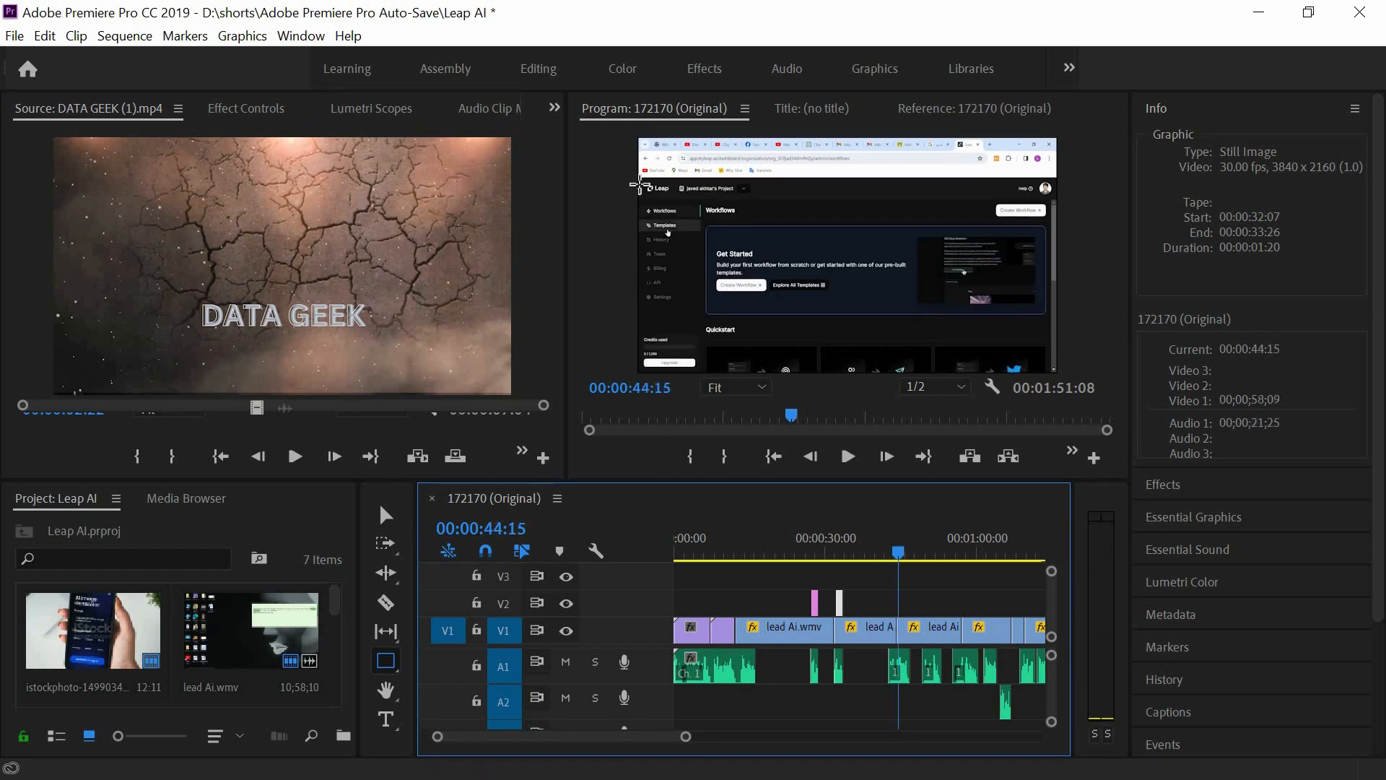
mouse_move(643, 203)
mouse_down()
mouse_move(658, 300)
mouse_move(673, 326)
mouse_move(700, 325)
mouse_up()
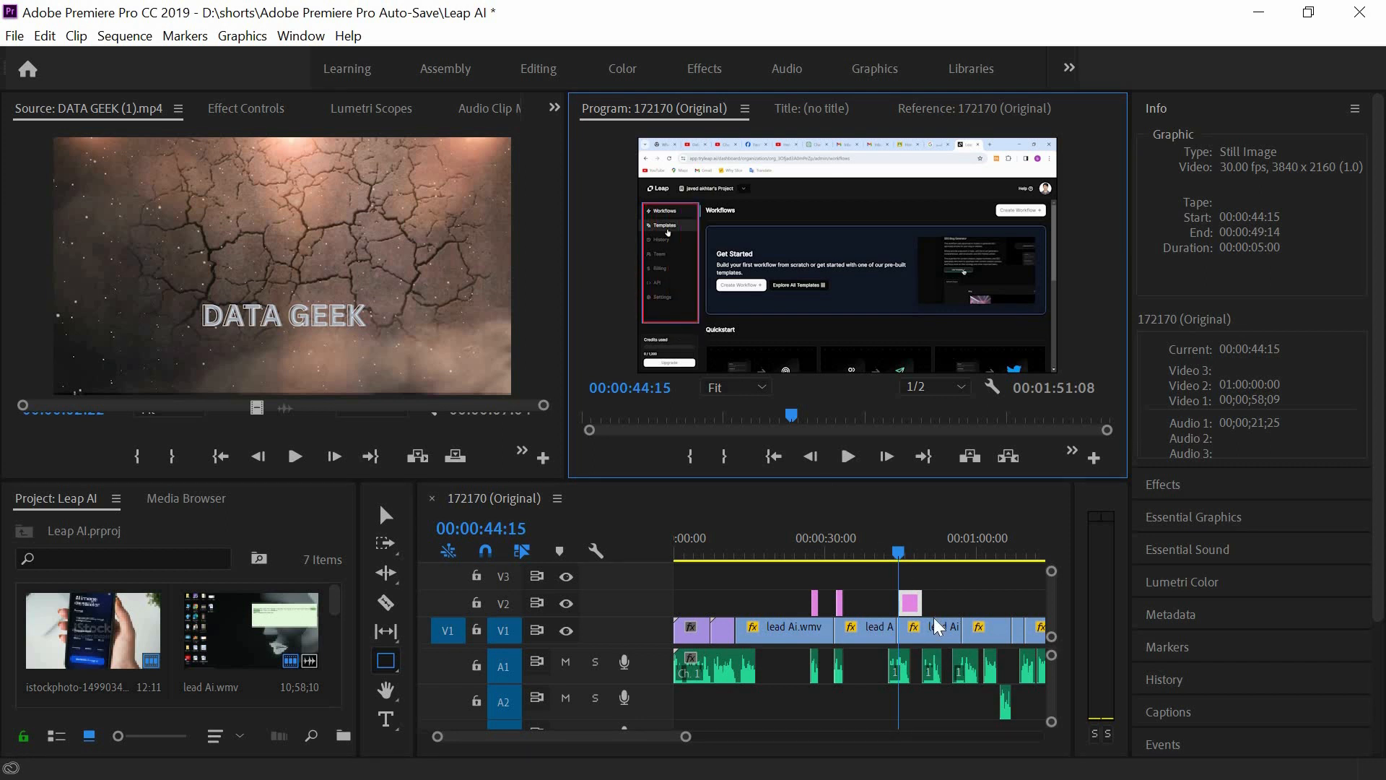
Zoom in on the timeline and trim the sidebar rectangle's clip to end at 00:00:46:20
key(space)
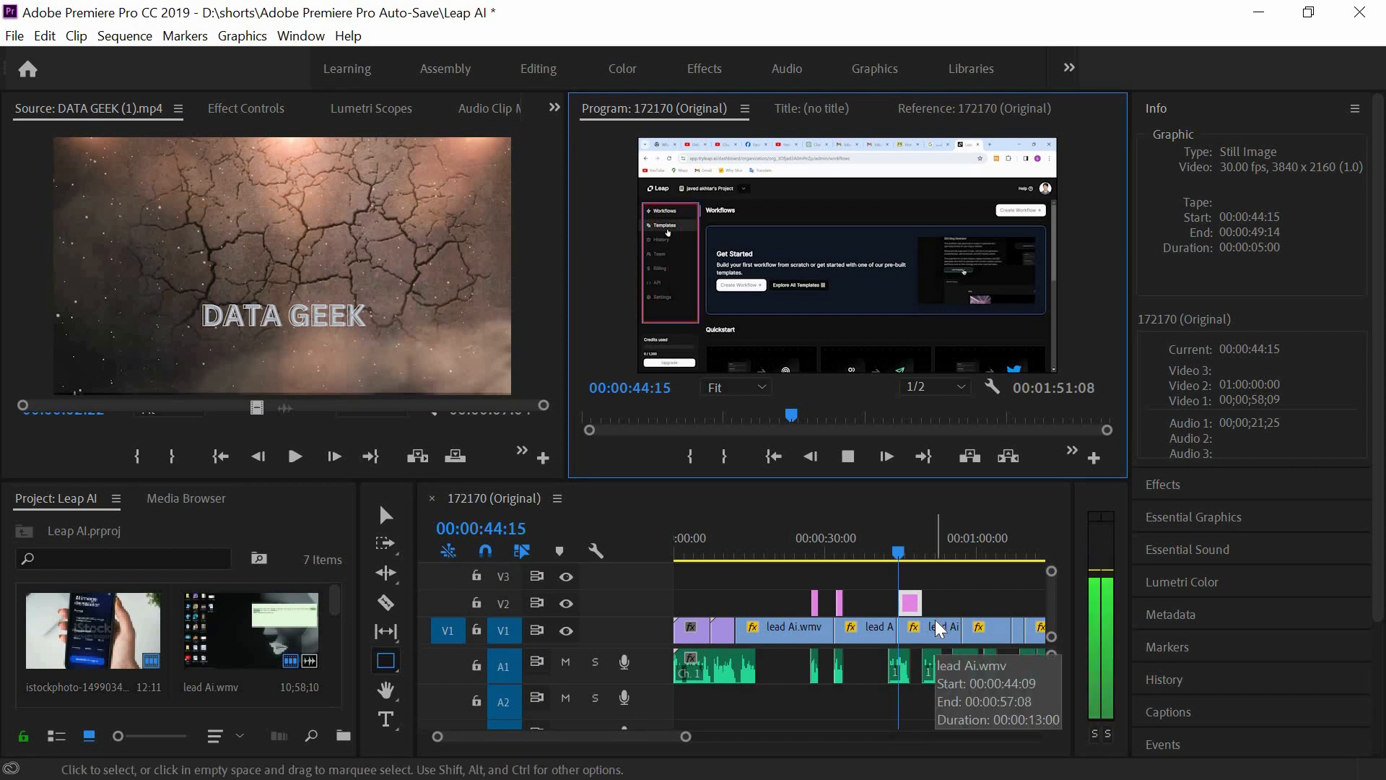
key(space)
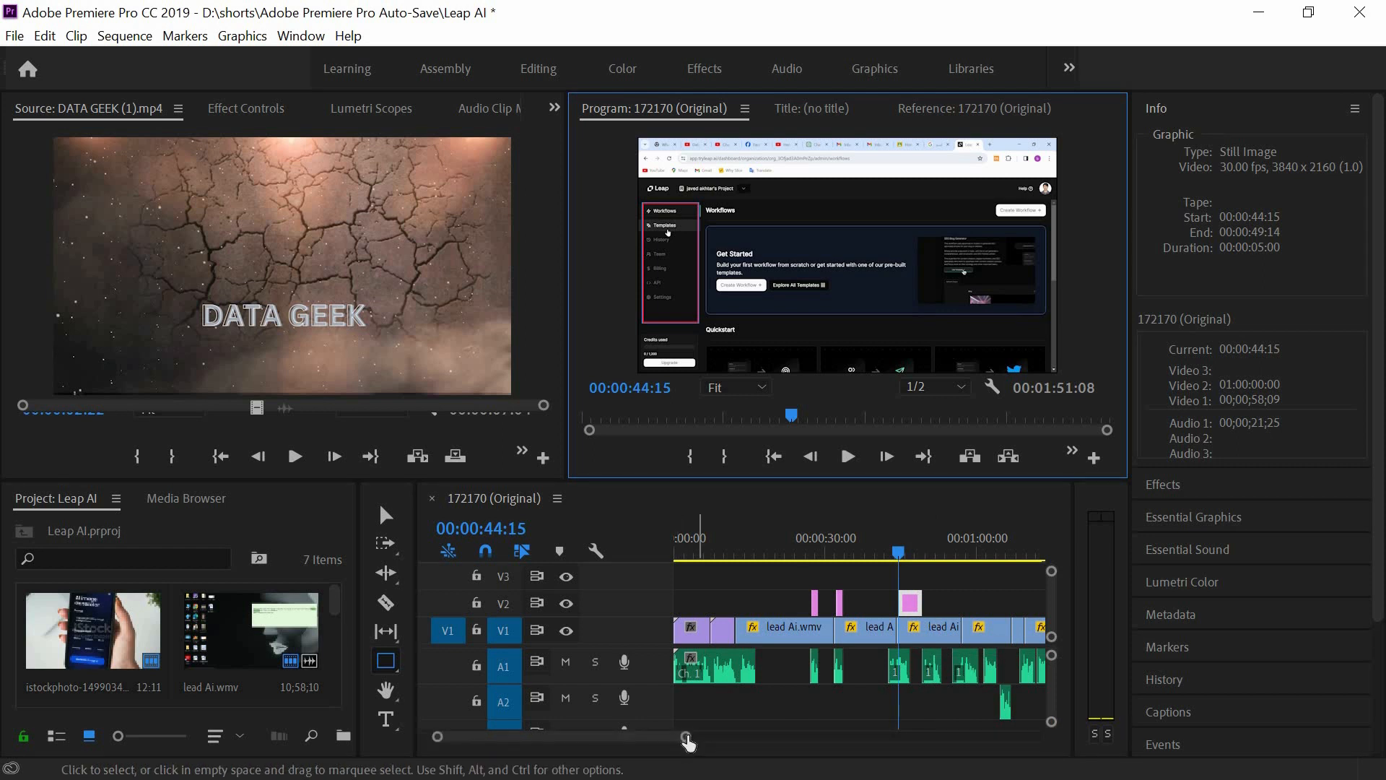
drag(686, 737, 622, 738)
key(space)
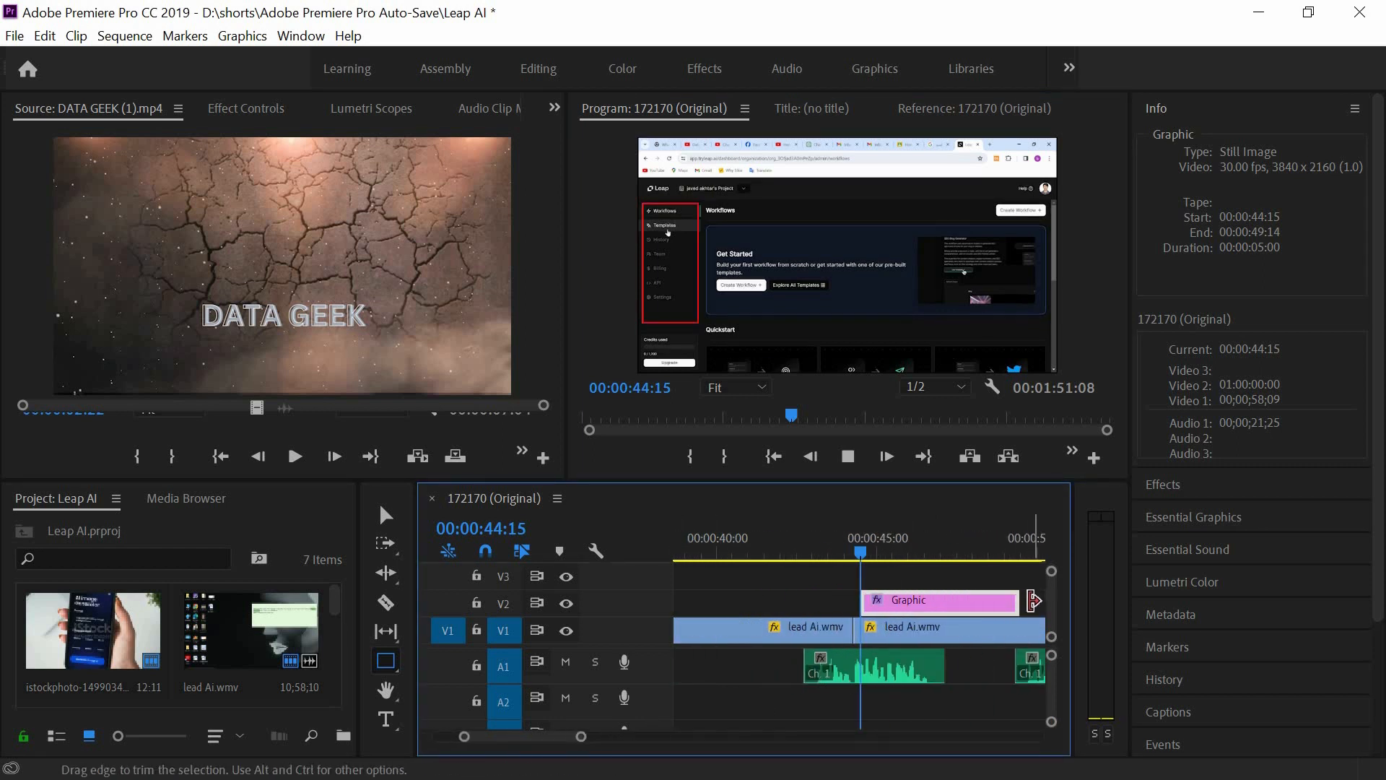
key(space)
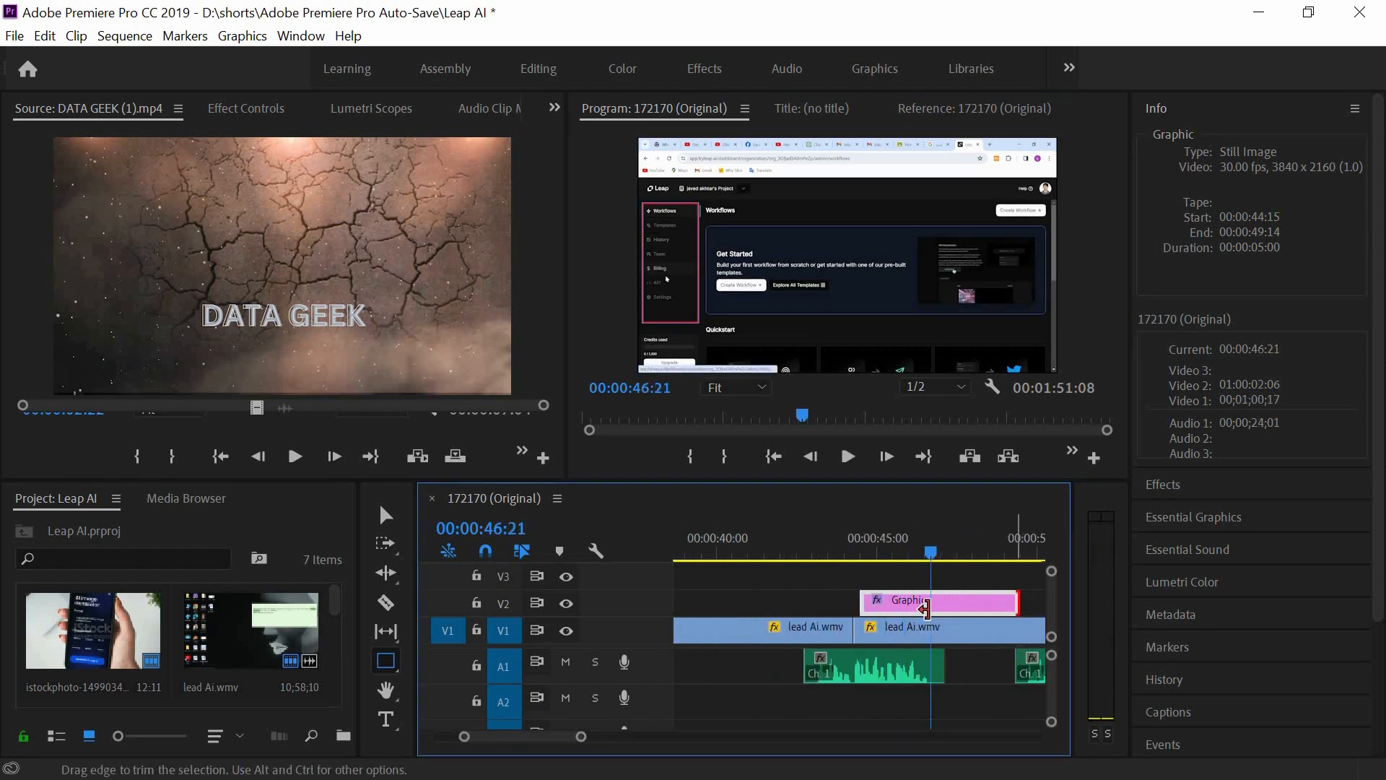
drag(1014, 609, 924, 610)
Draw an outlined rectangle around the Templates option at 00:00:51:13 and trim its clip to a duration of 00:00:01:00
click(820, 540)
key(space)
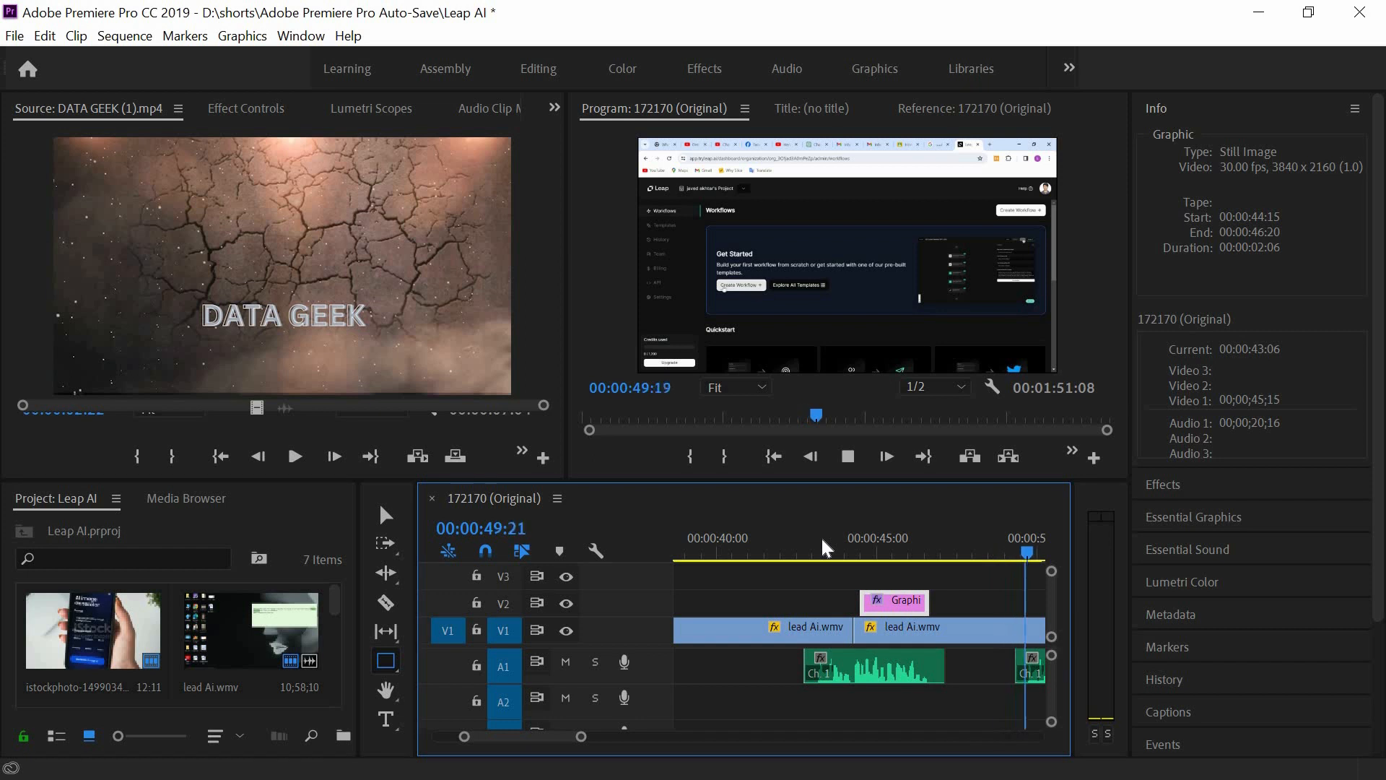
key(space)
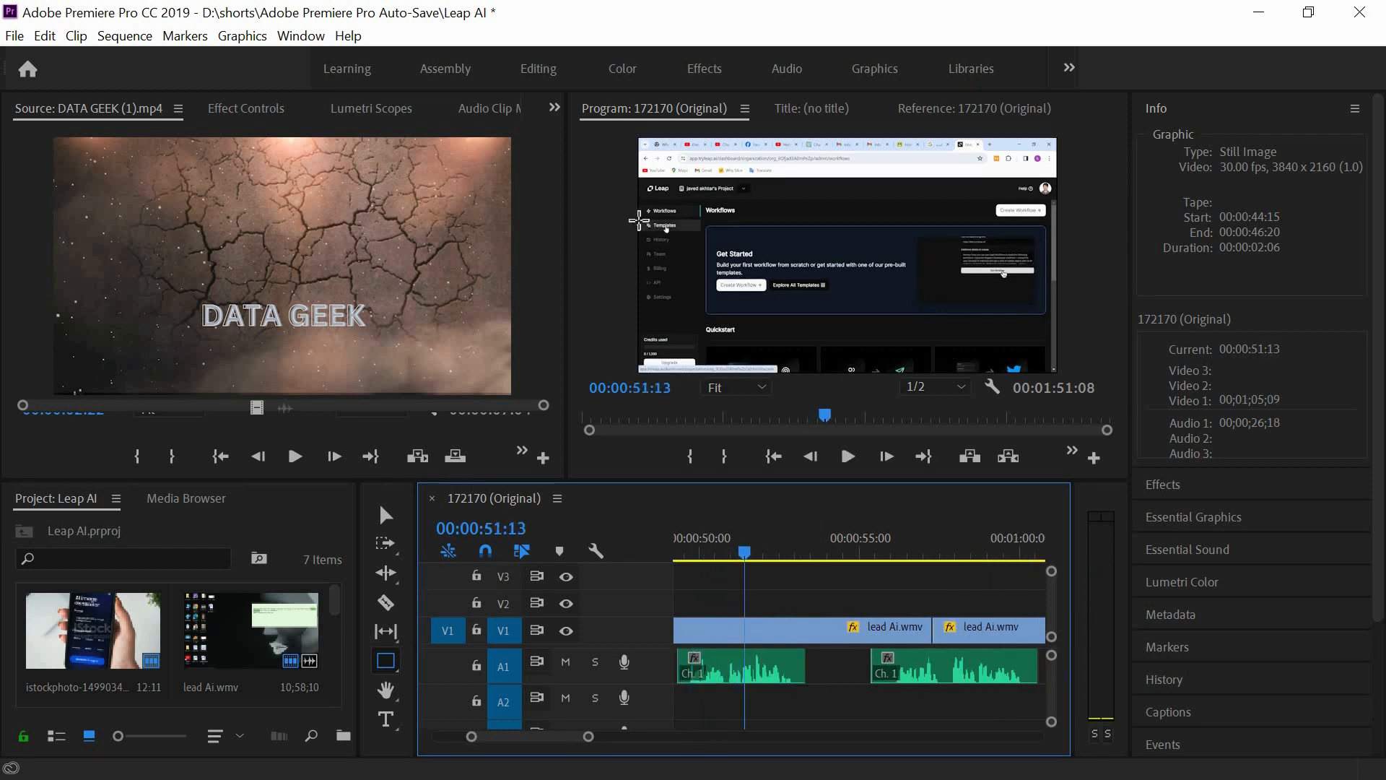
drag(639, 221, 665, 231)
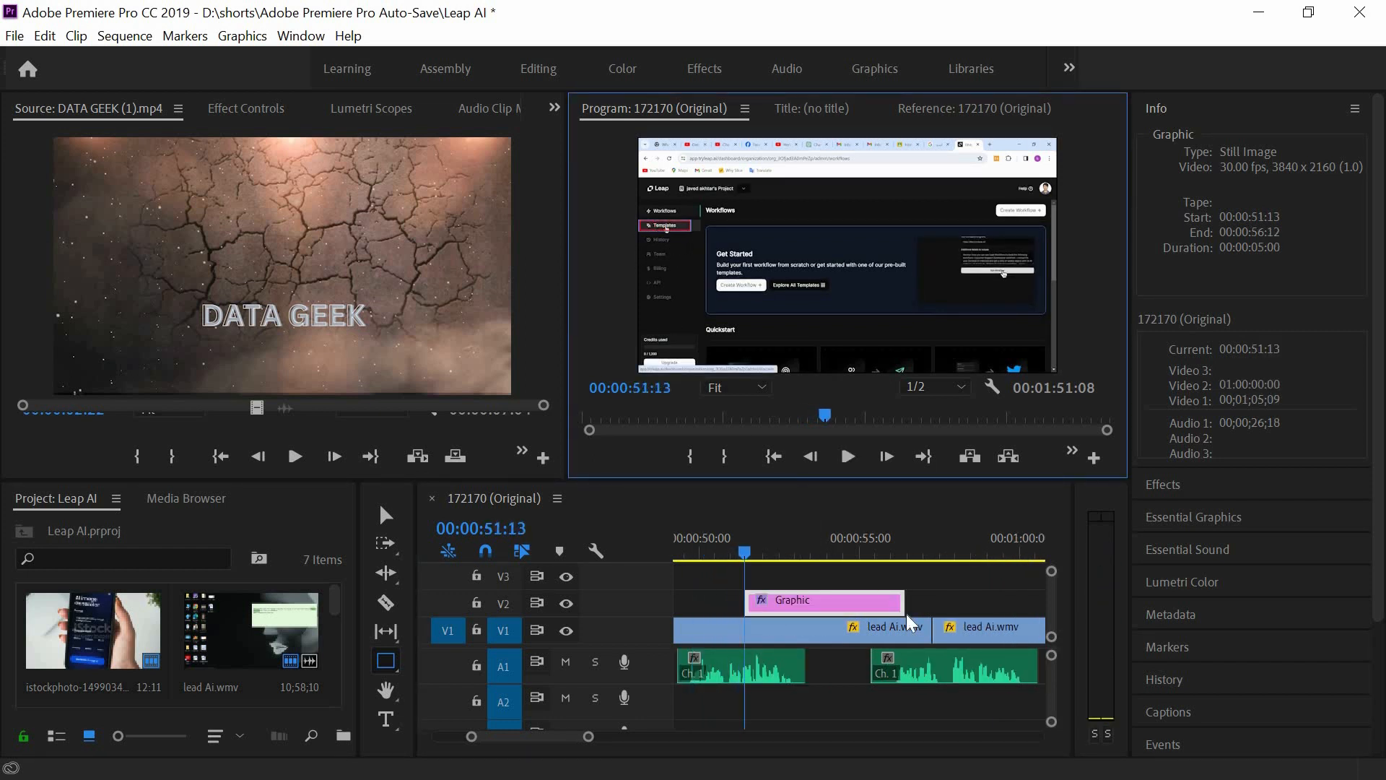
drag(903, 603, 770, 602)
Play on to 00:00:59:06 and draw an outlined rectangle around the "Generate Images With Realistic Vision" template card
key(space)
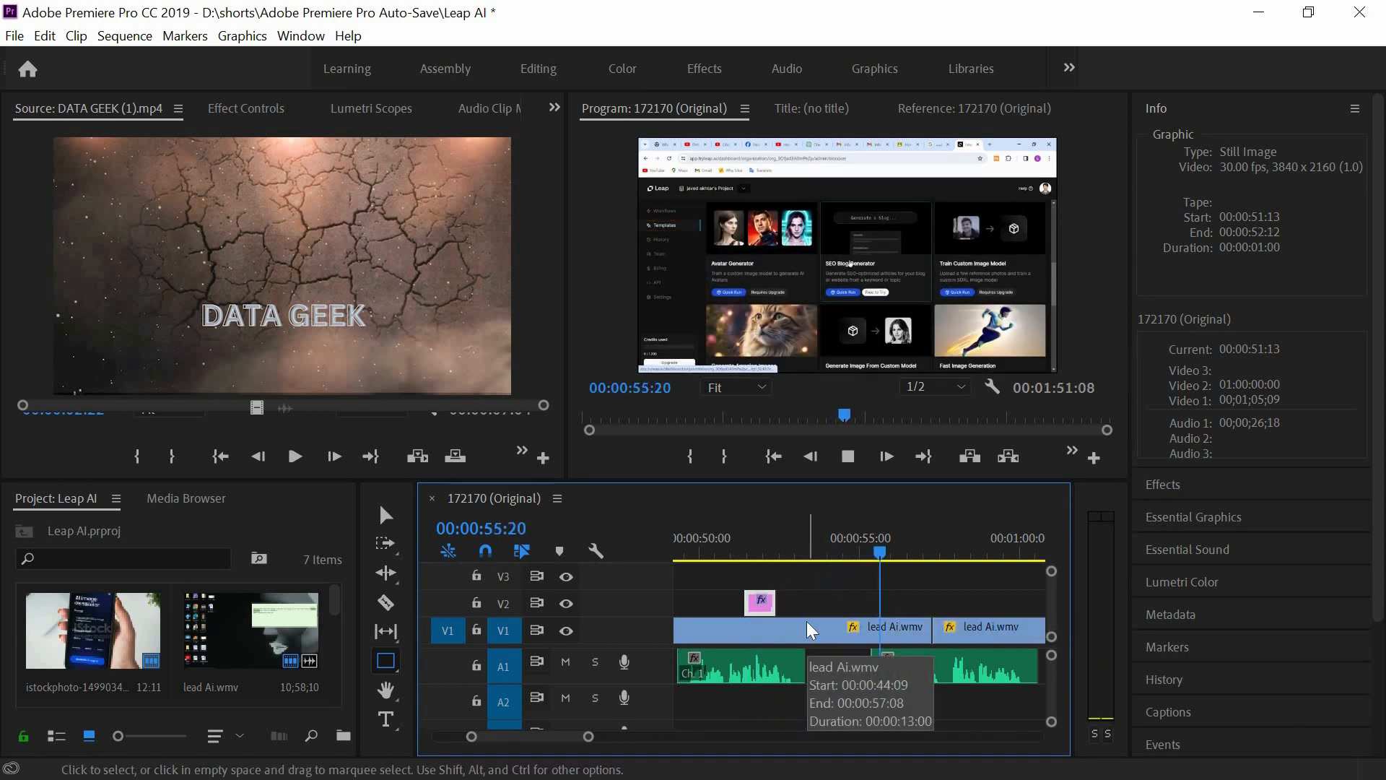
key(space)
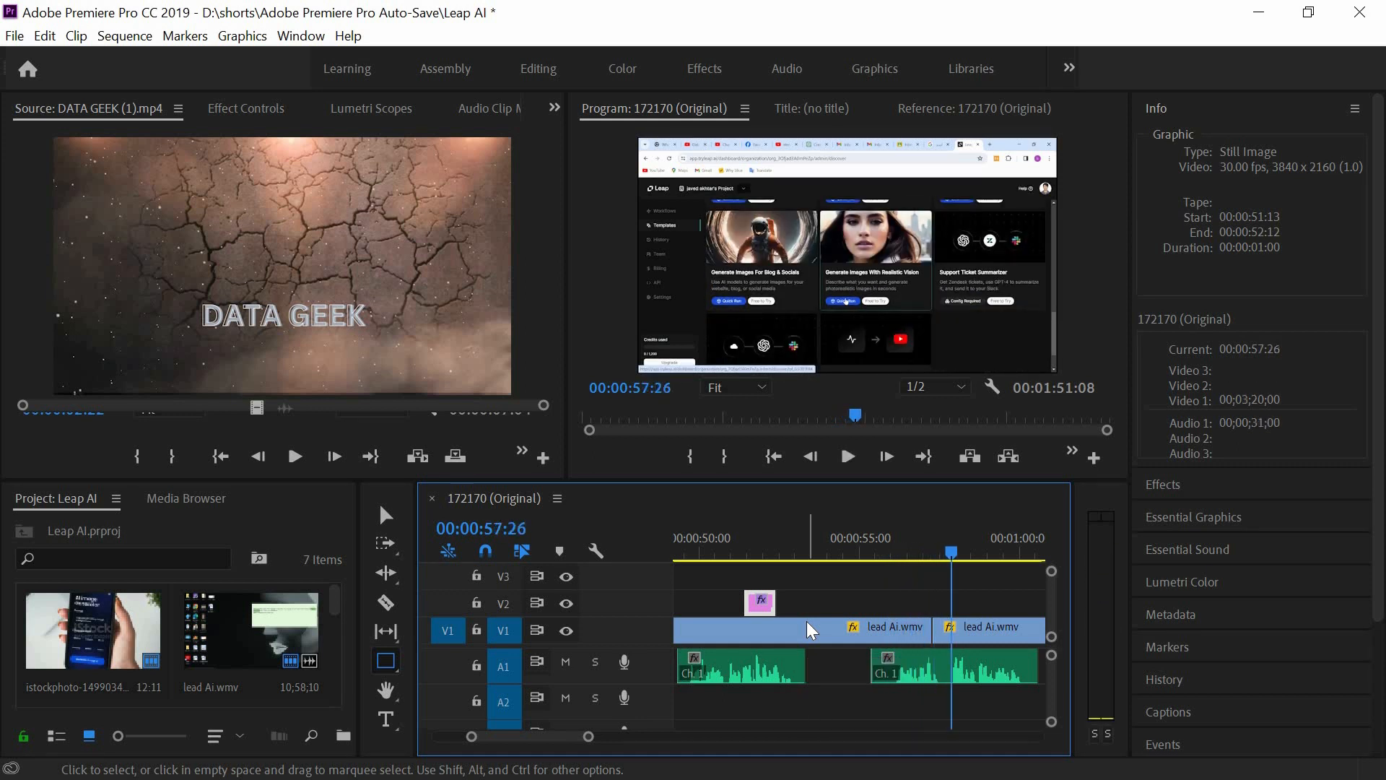
key(space)
key(space)
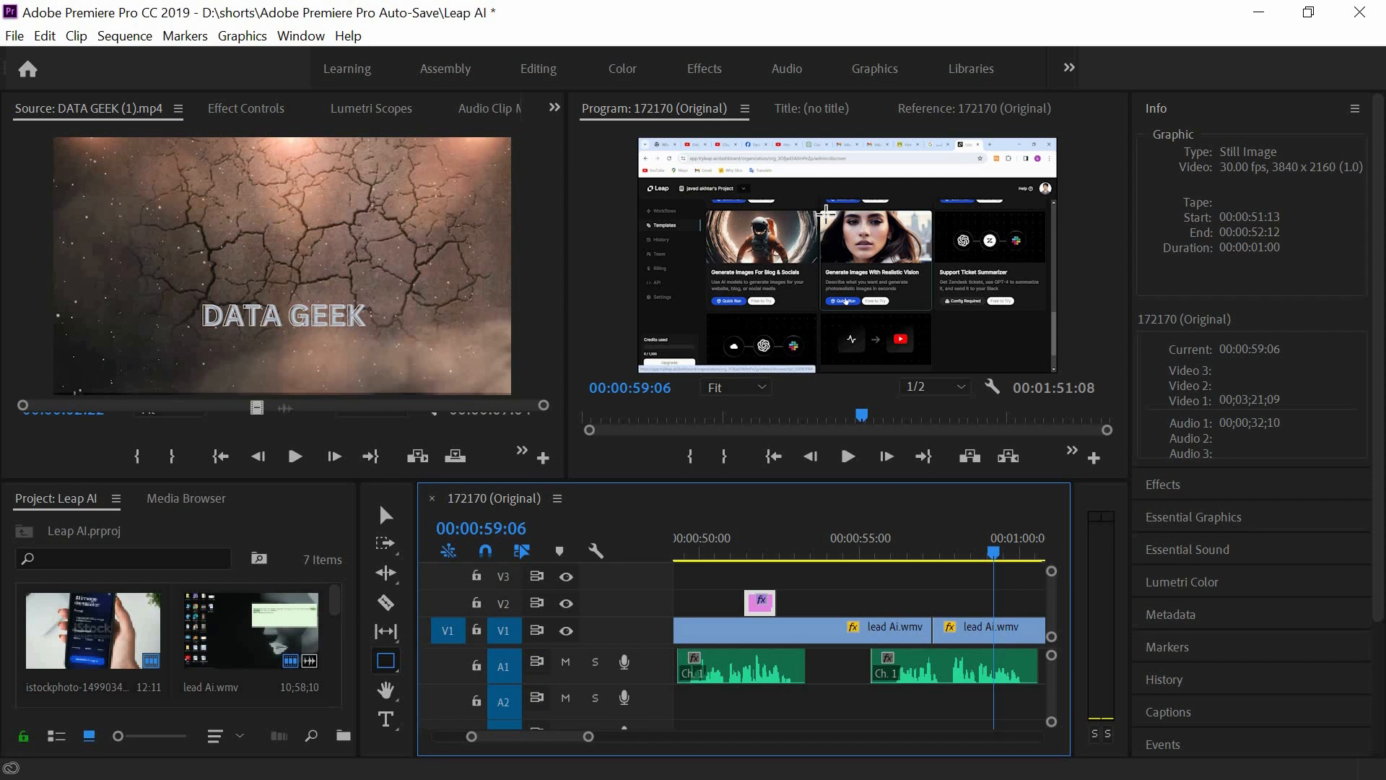
mouse_move(819, 202)
mouse_down()
mouse_move(848, 292)
mouse_move(937, 324)
mouse_up()
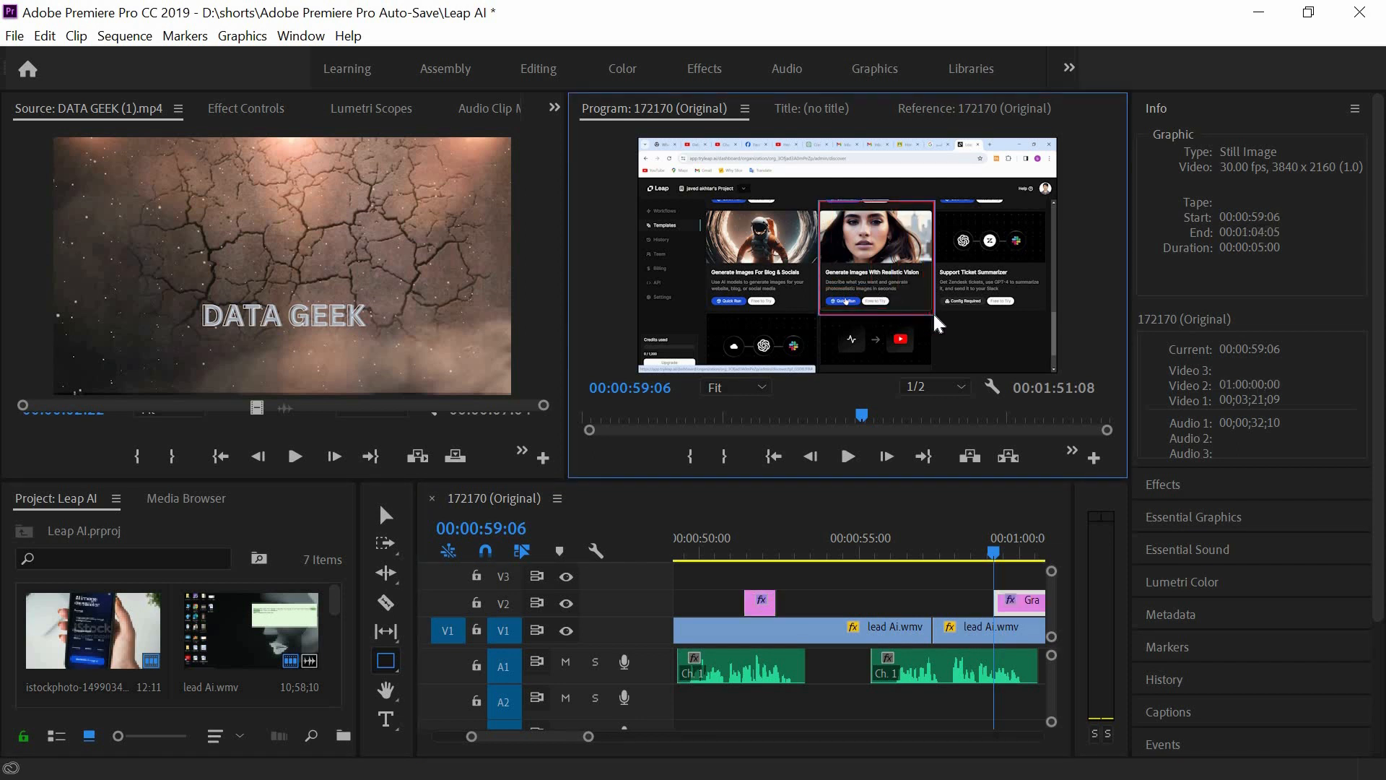
Zoom out on the timeline and trim the template card rectangle's clip to end at 00:01:01:14, for a duration of 00:00:02:09
drag(589, 737, 655, 737)
drag(902, 602, 875, 603)
key(space)
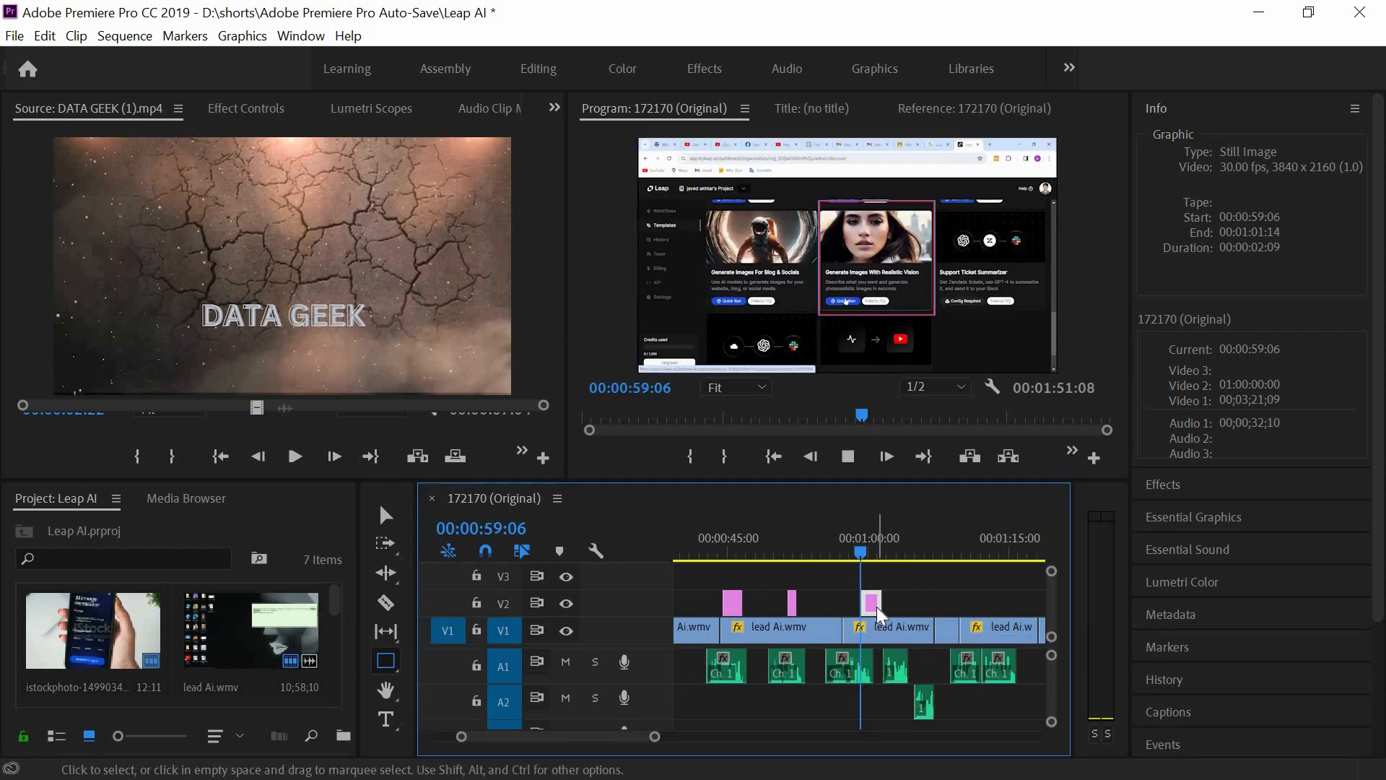
Draw an outlined rectangle around the template card's Quick Run button at 00:01:02:10 and shorten its clip to a duration of 00:00:01:29
key(space)
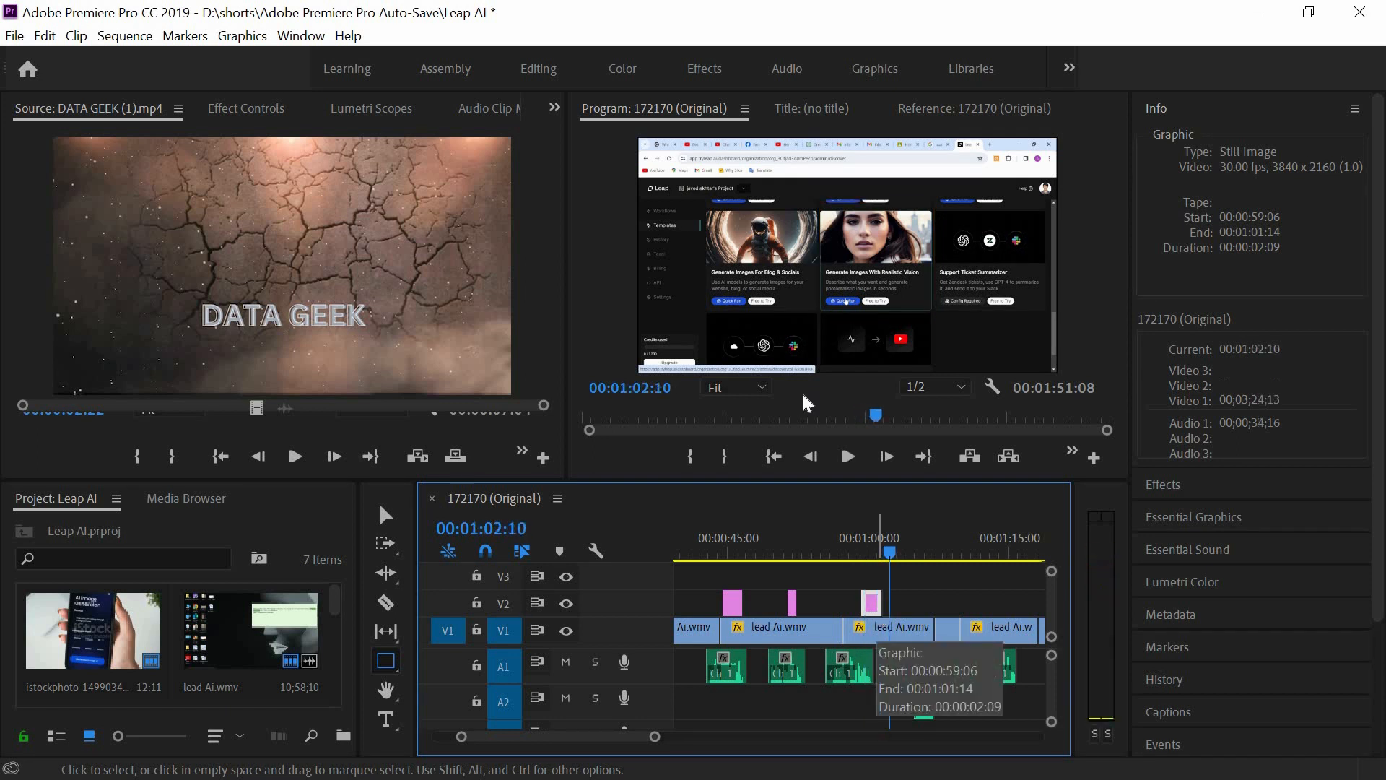
drag(820, 296, 852, 316)
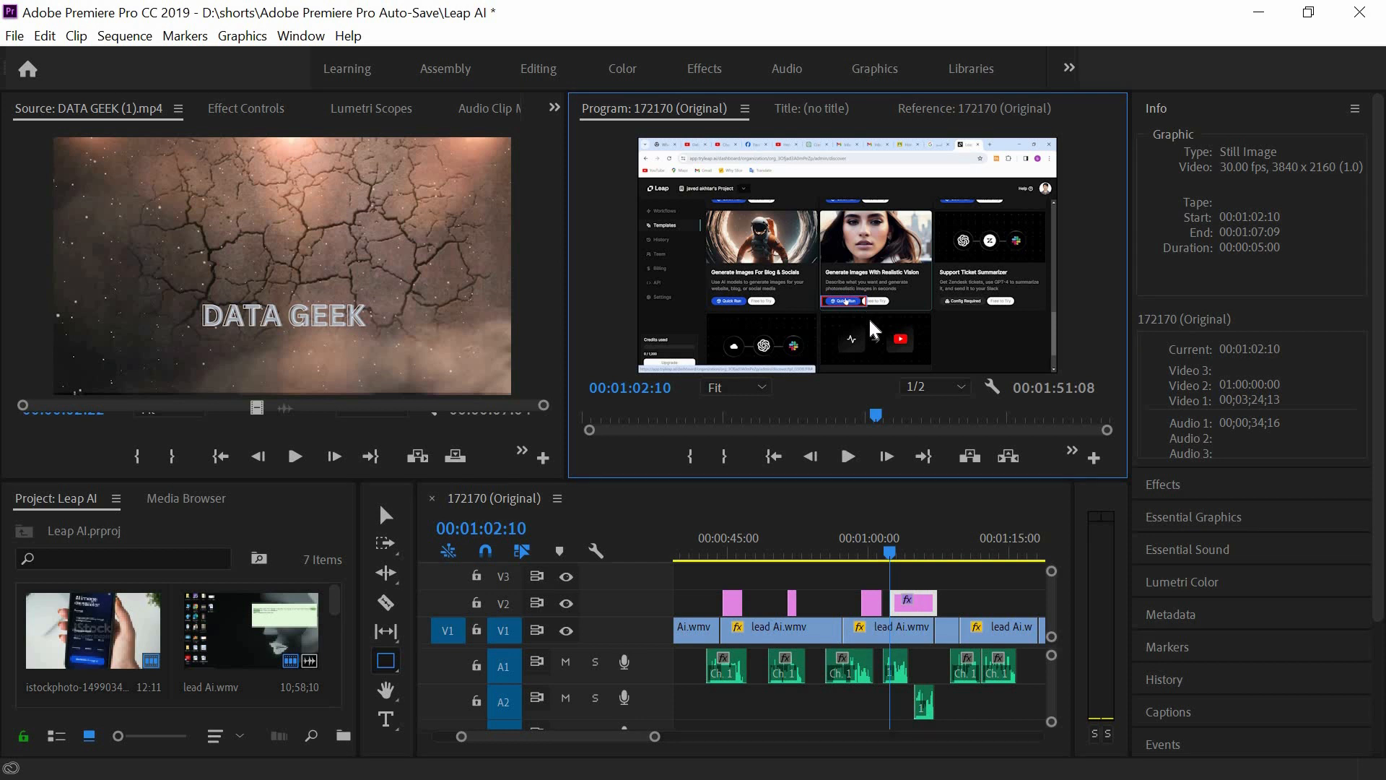
drag(893, 603, 906, 605)
Find the last frame showing the Quick Run button and trim its rectangle's clip to end at 00:01:02:24
key(space)
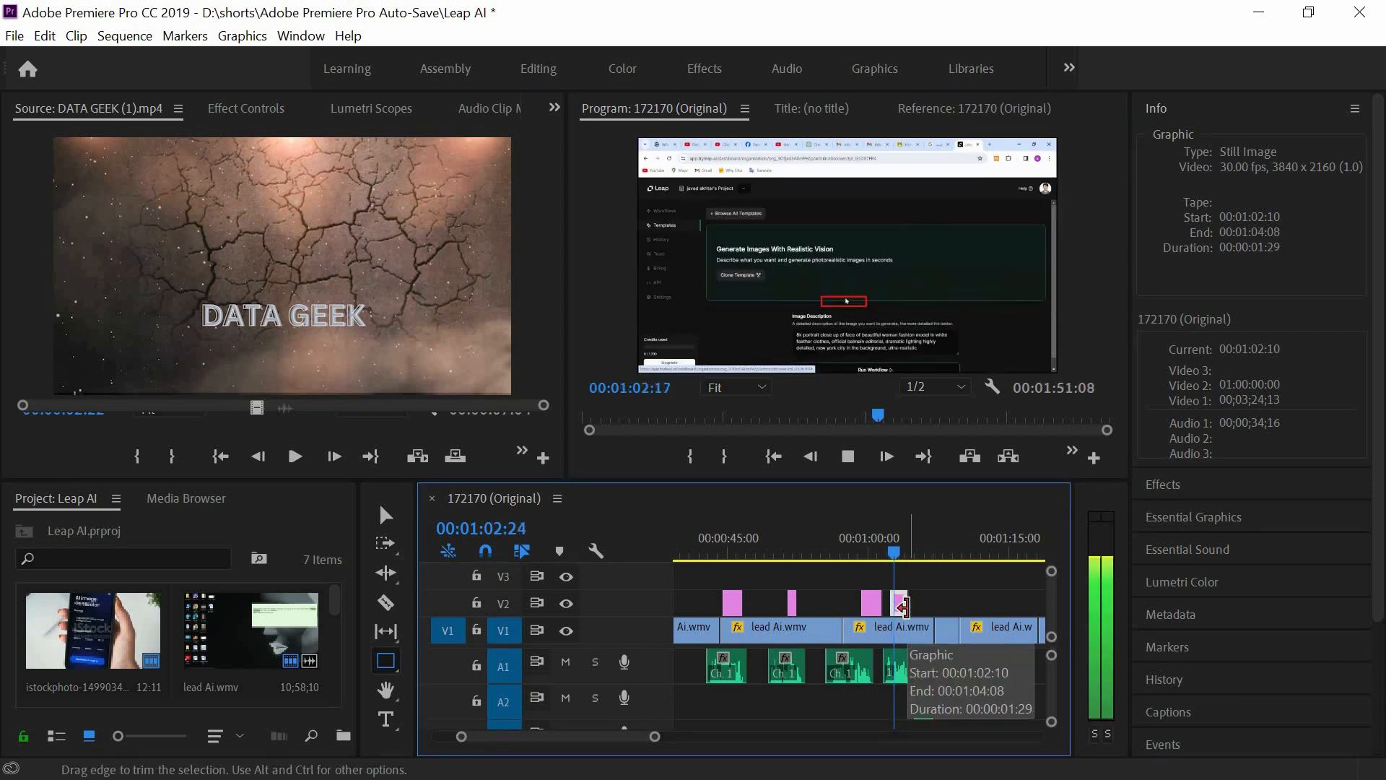
drag(655, 735, 593, 735)
click(830, 558)
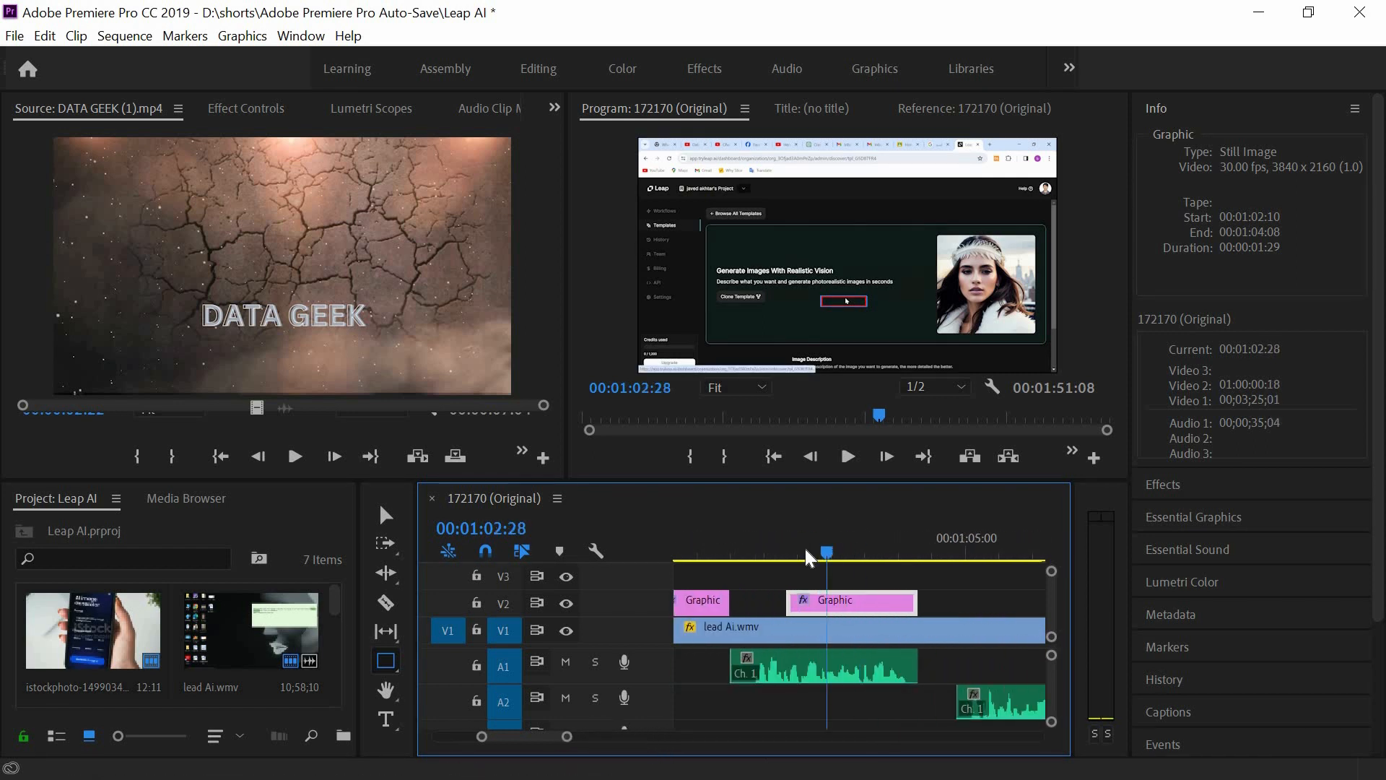
drag(806, 552, 807, 553)
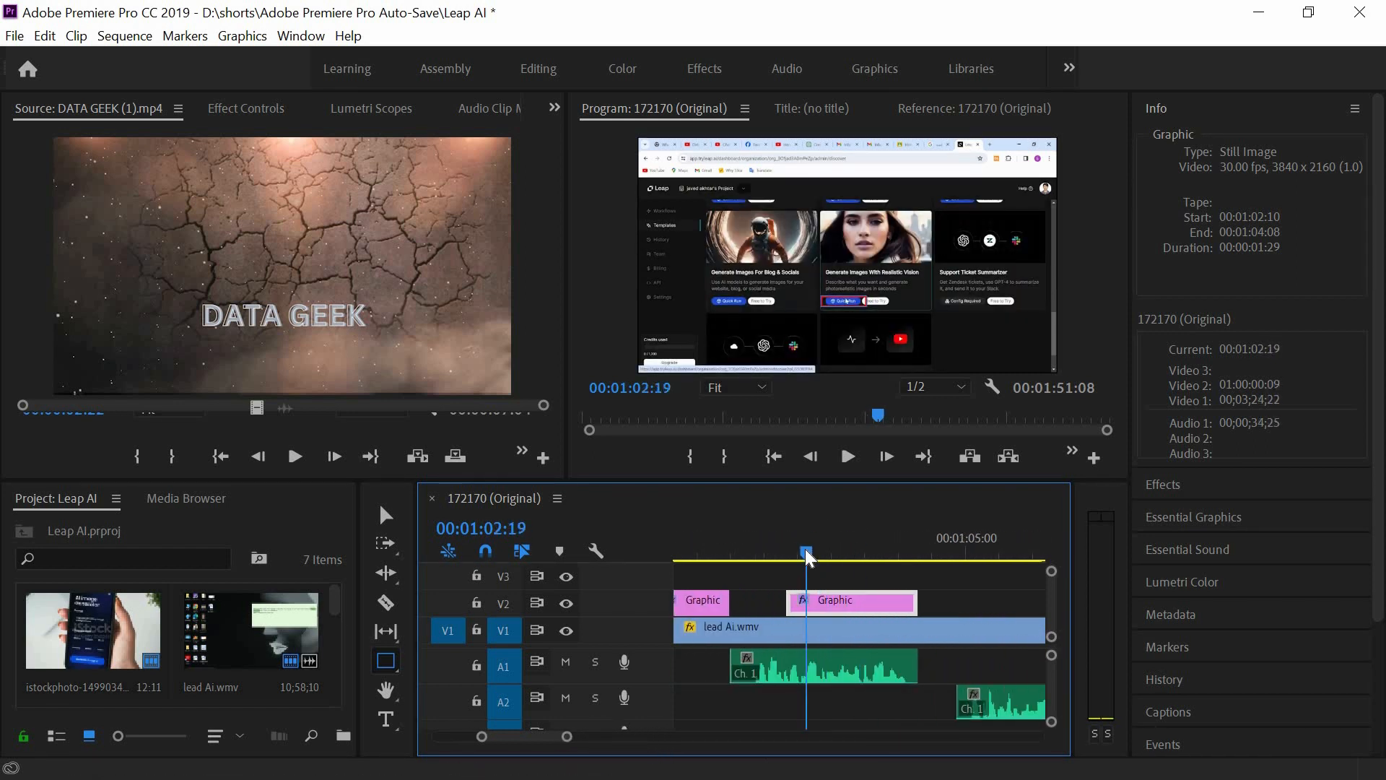
key(Right)
key(Right)
key(Right)
key(Right)
key(Right)
key(Right)
key(Right)
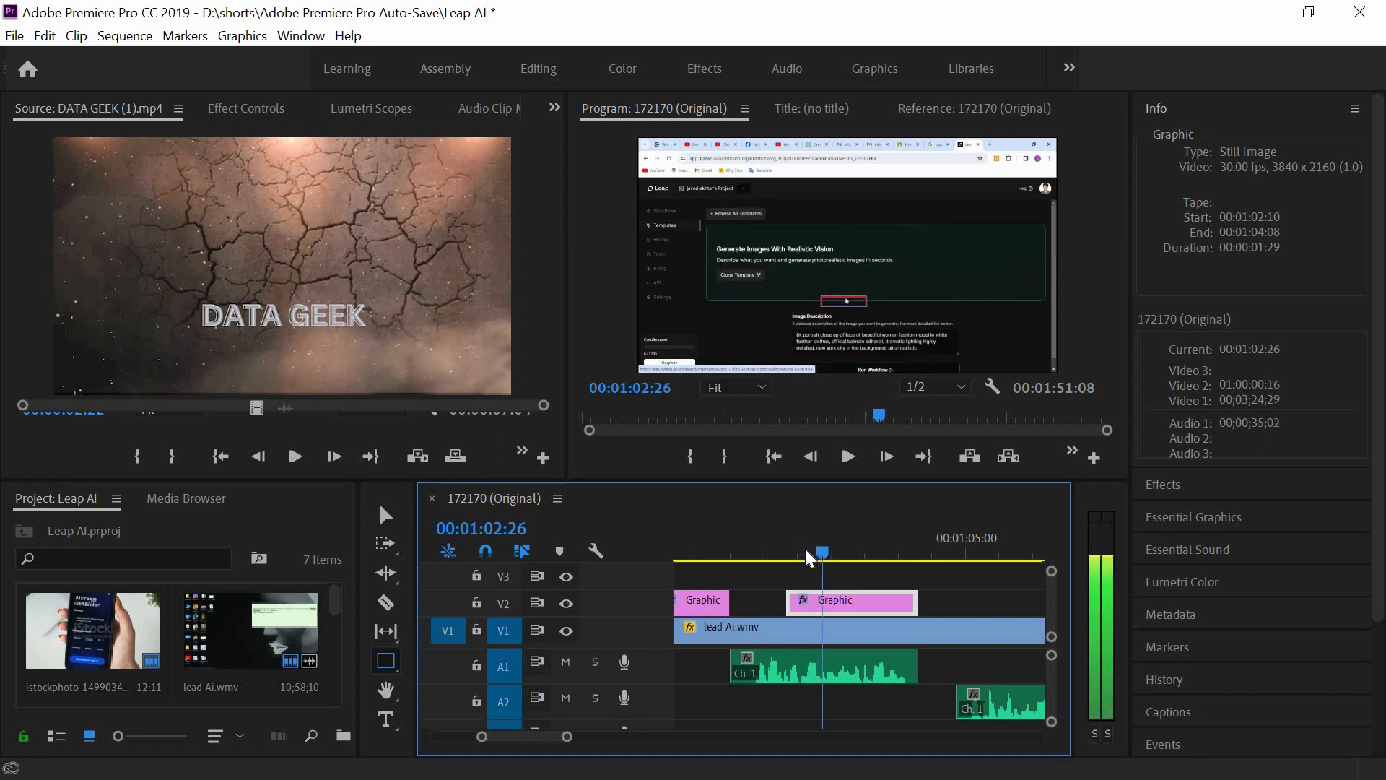
key(Left)
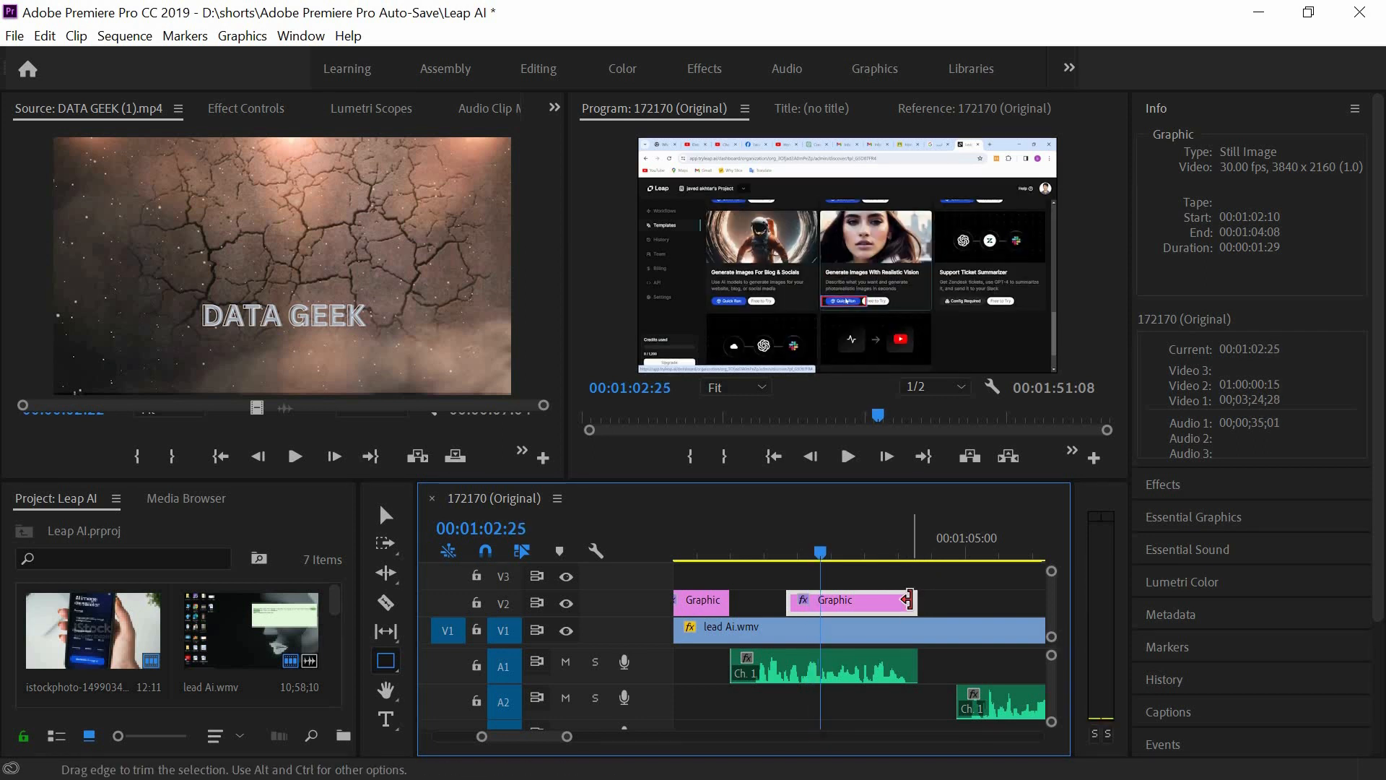
drag(924, 602, 818, 600)
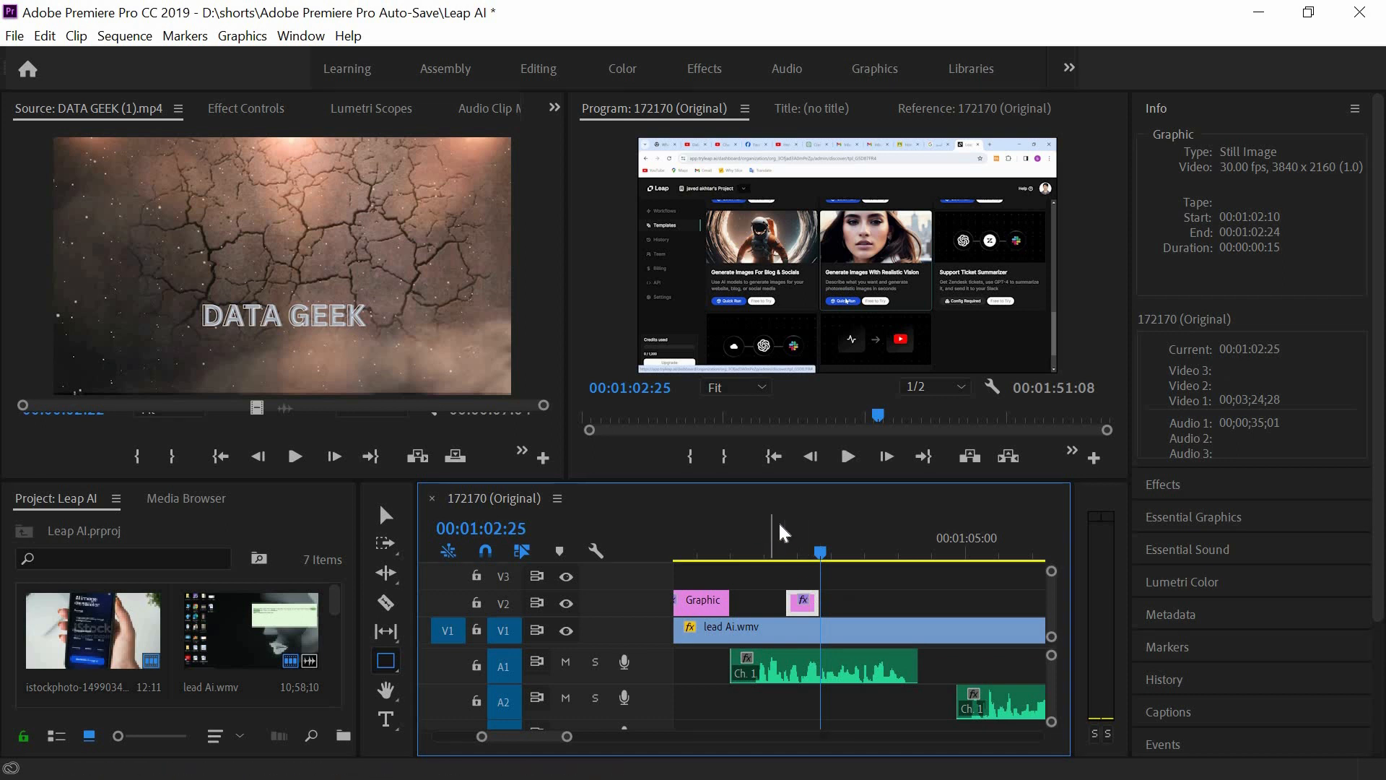
Play on to the Run Workflow part, move its narration clip on A1 to start at 00:01:20:12, and check the timing
key(space)
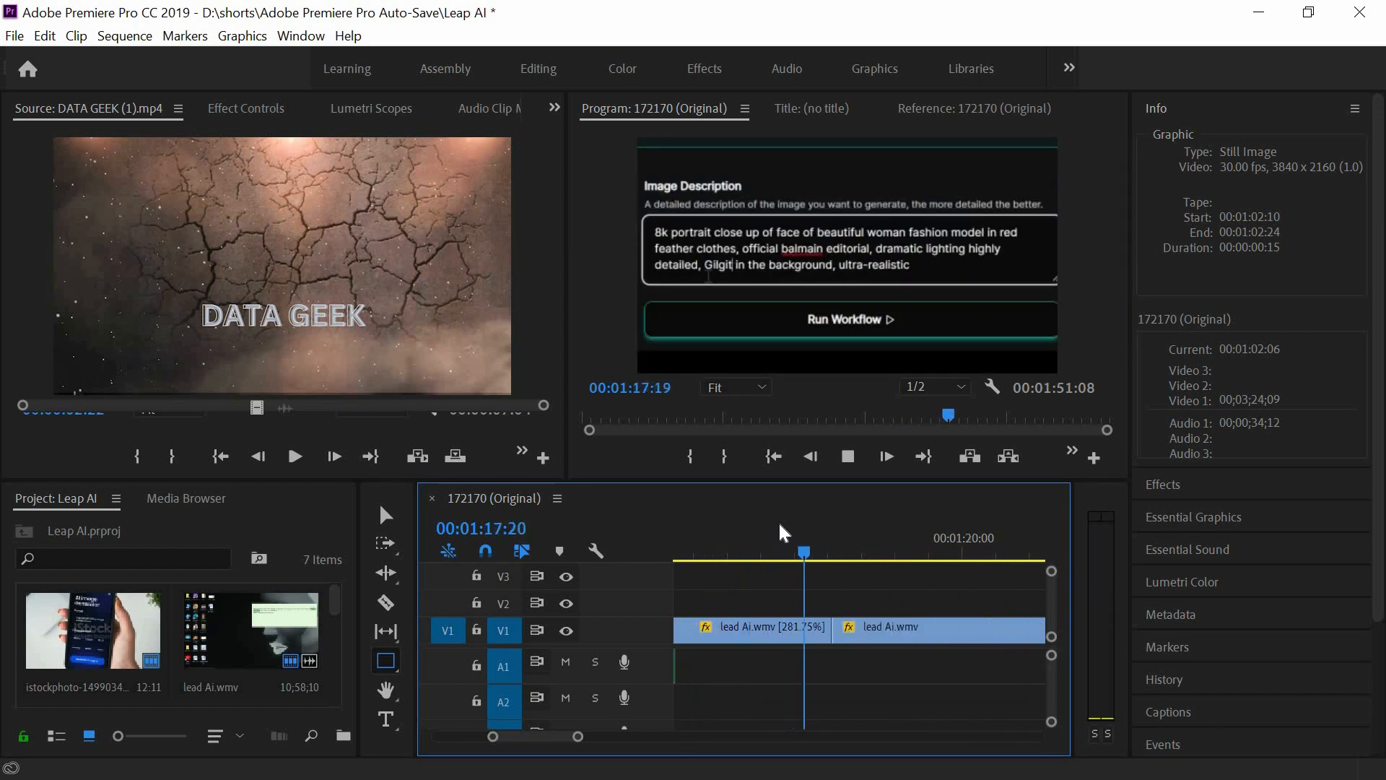
key(space)
key(space)
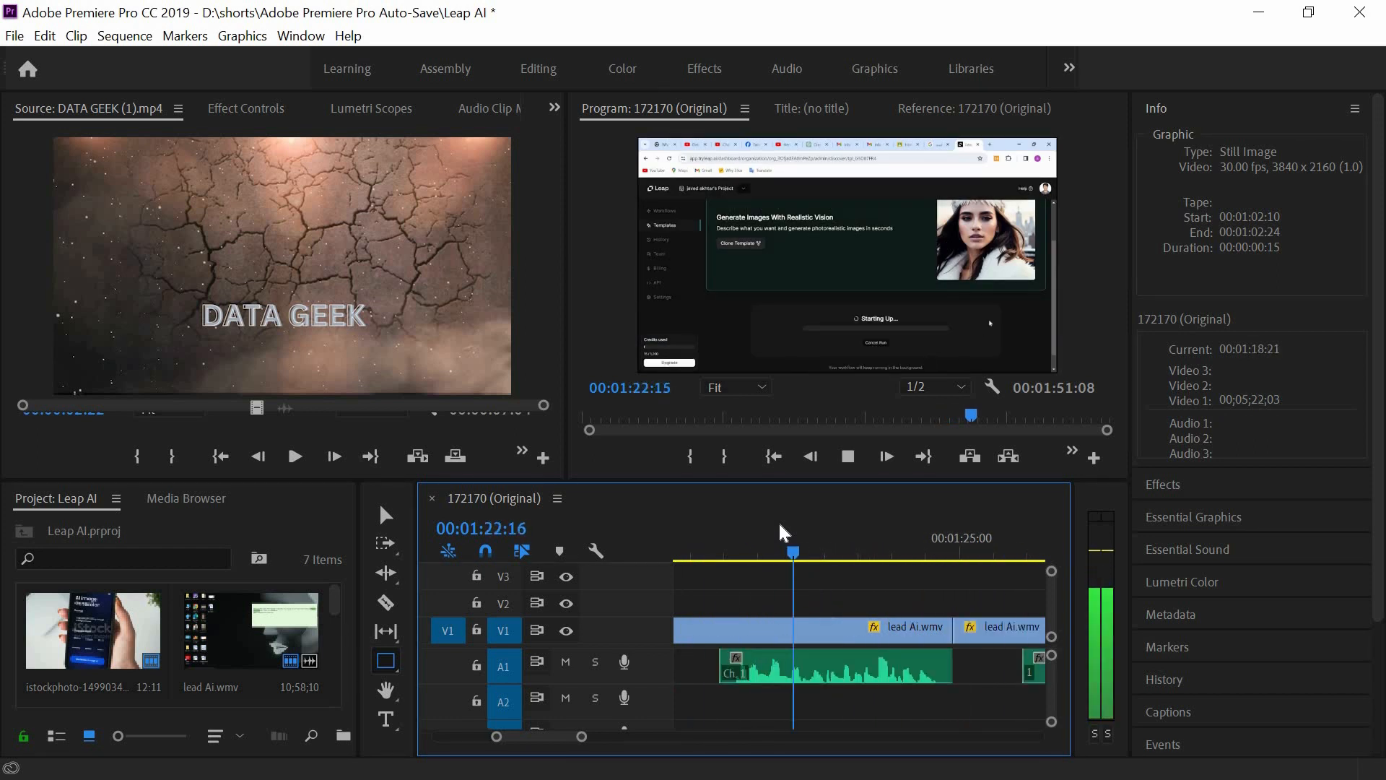
key(space)
drag(582, 738, 631, 738)
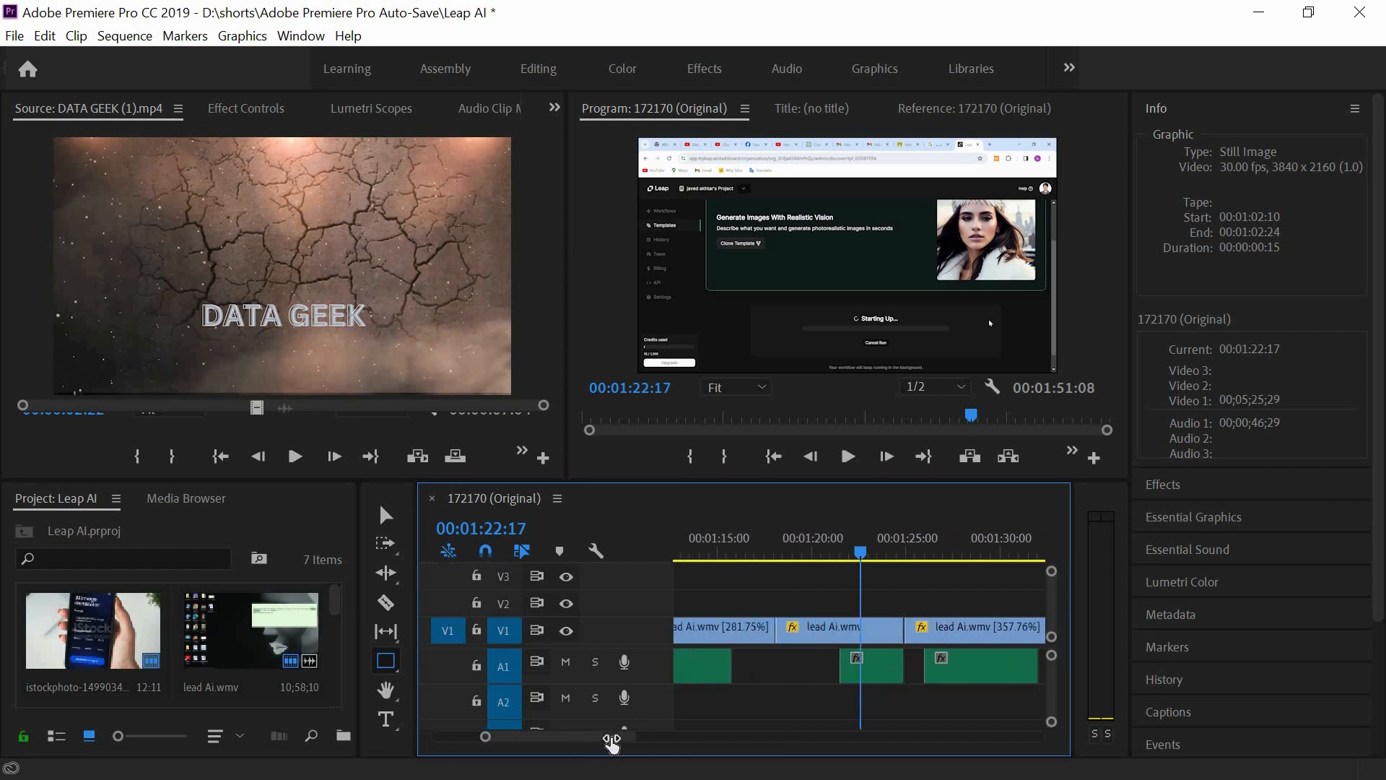
click(820, 550)
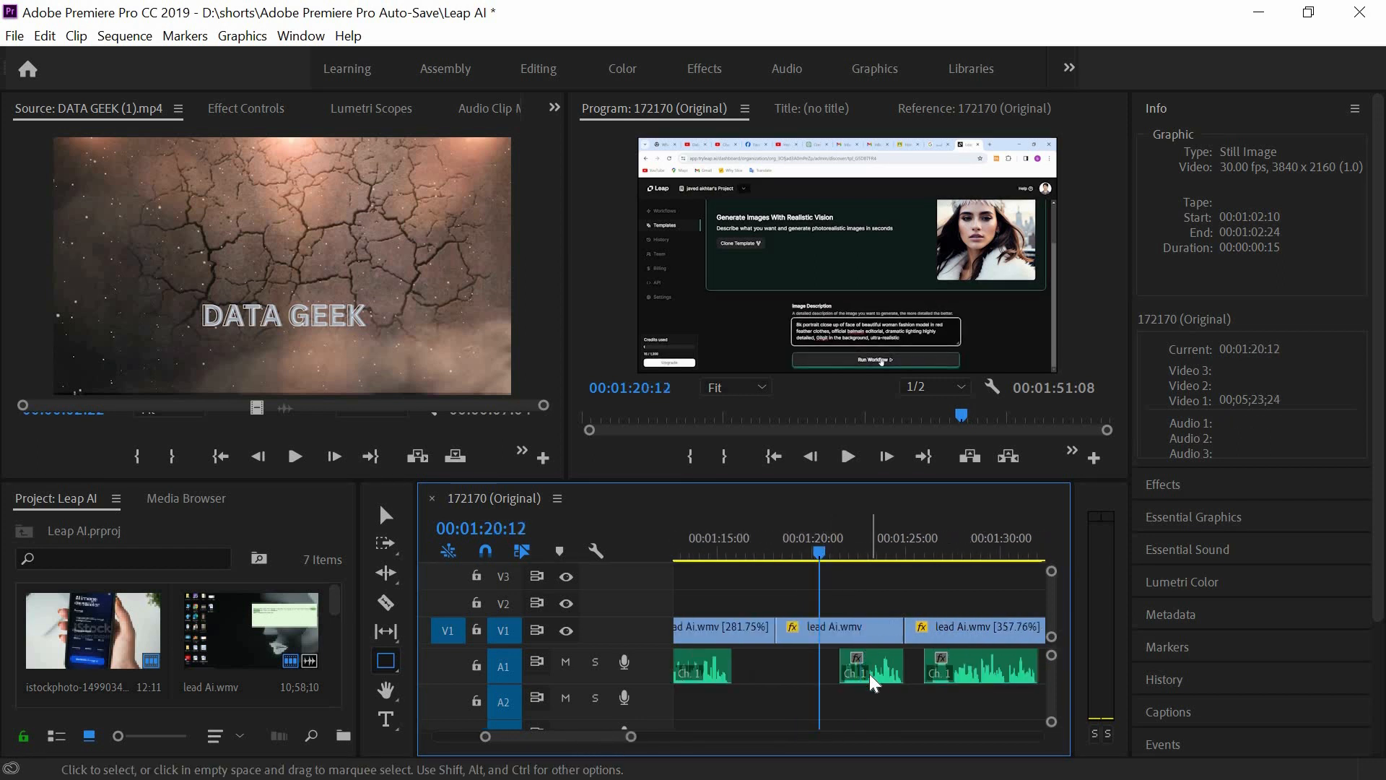
drag(870, 677, 848, 677)
key(space)
key(space)
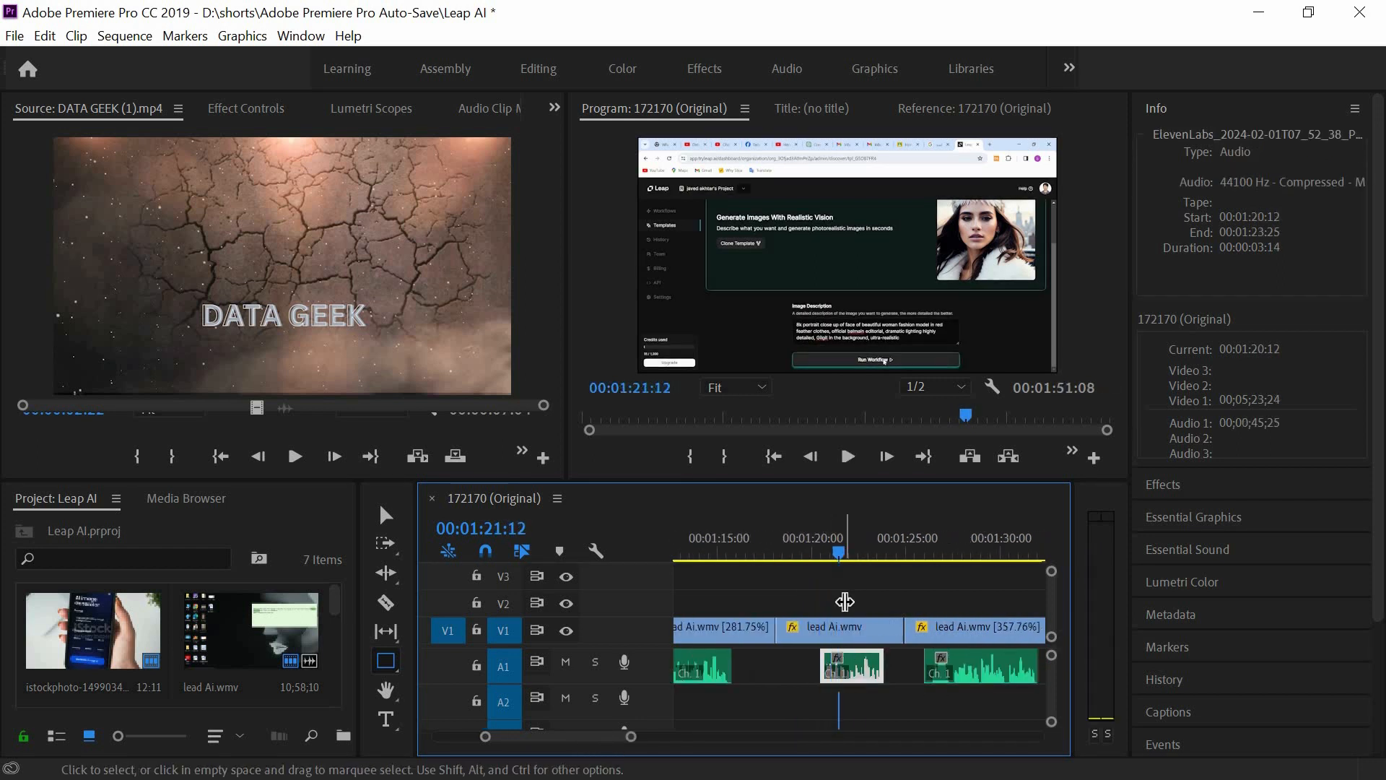
Draw an outlined rectangle around the Run Workflow button at 00:01:20:11 and trim its clip to a duration of 00:00:00:19
click(818, 554)
key(space)
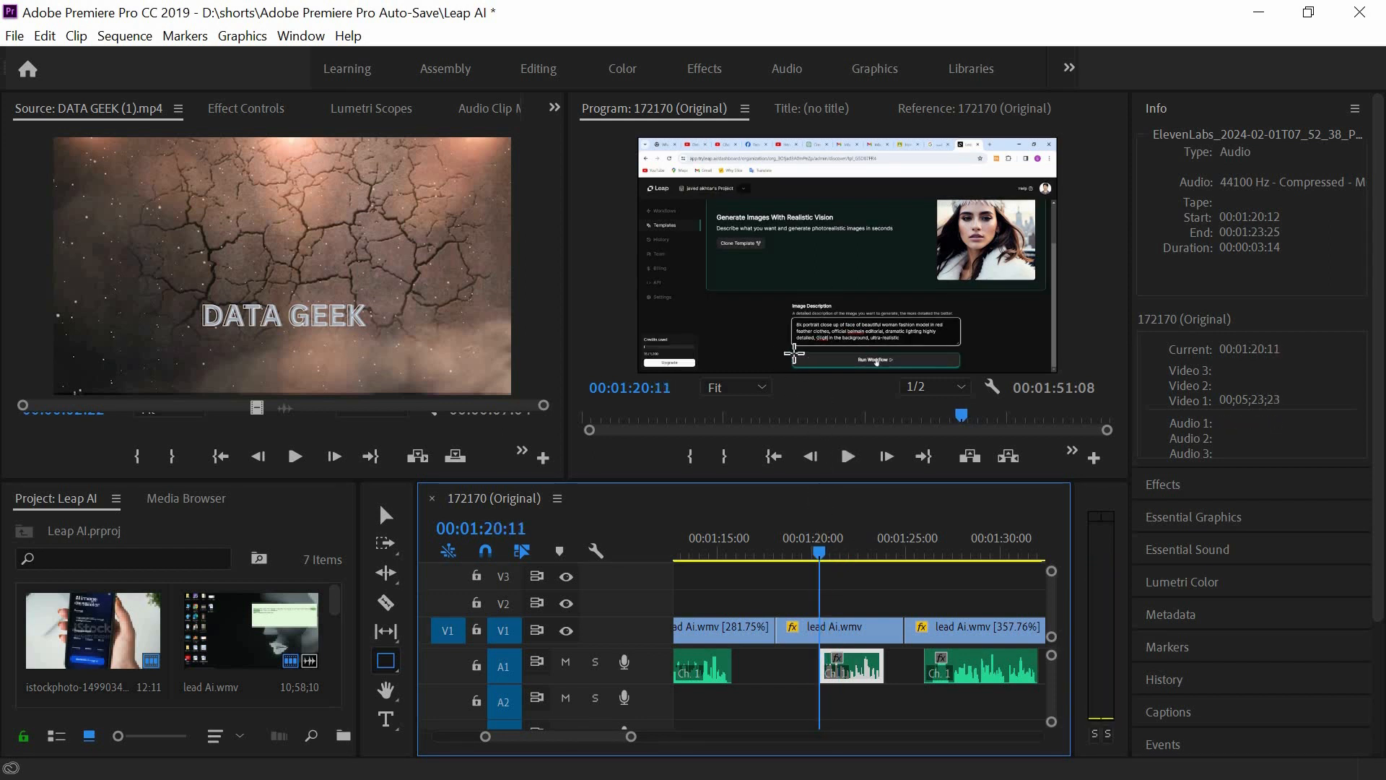
drag(782, 351, 979, 367)
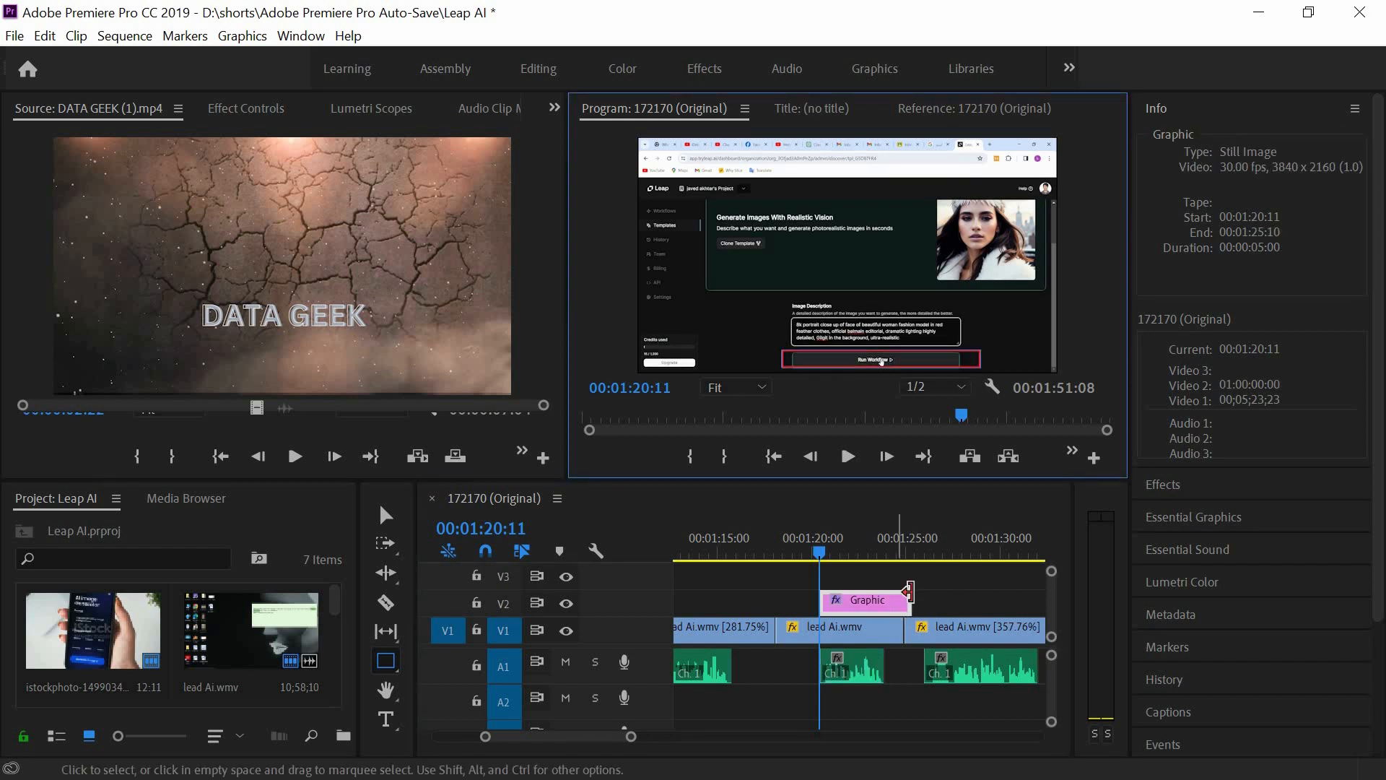
drag(908, 593, 824, 605)
Play the rest of the sequence to its end and return the playhead to the beginning to review the video
key(space)
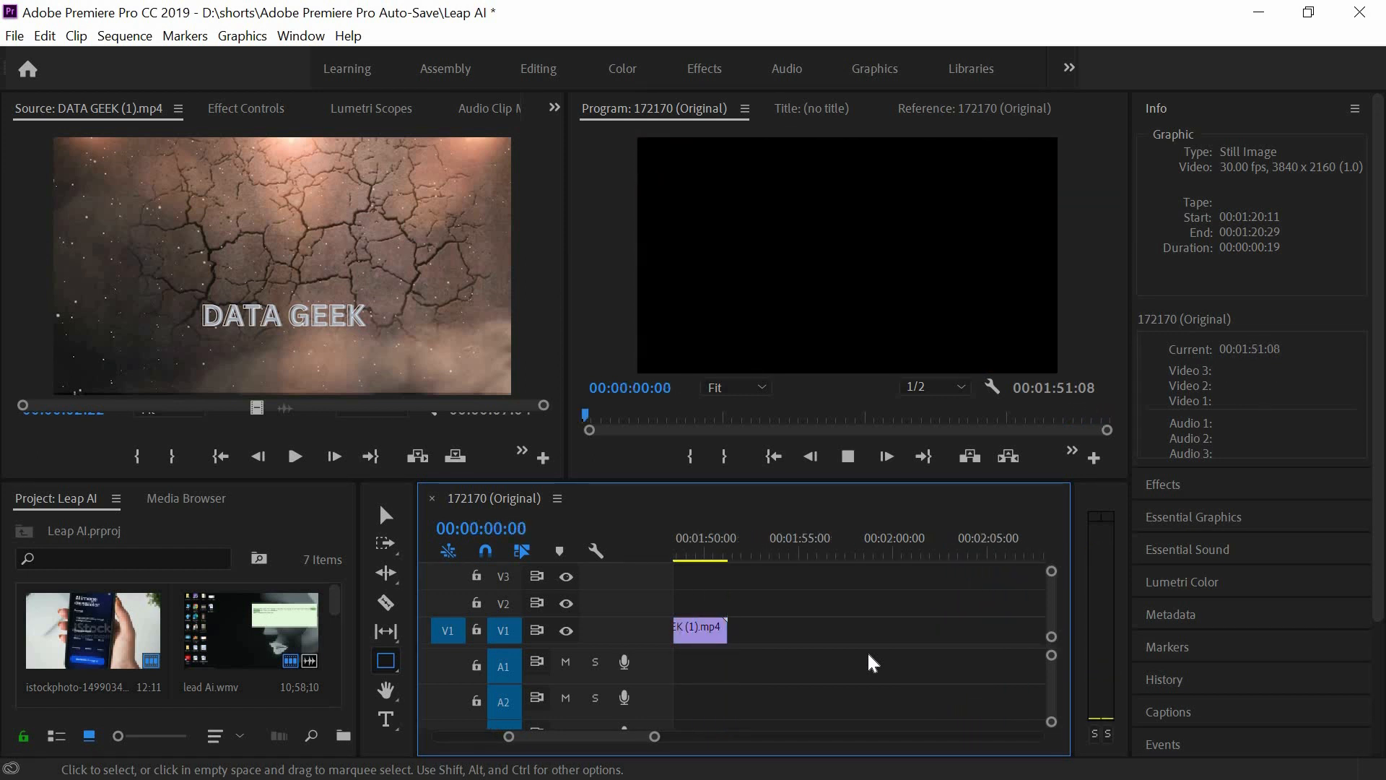
key(space)
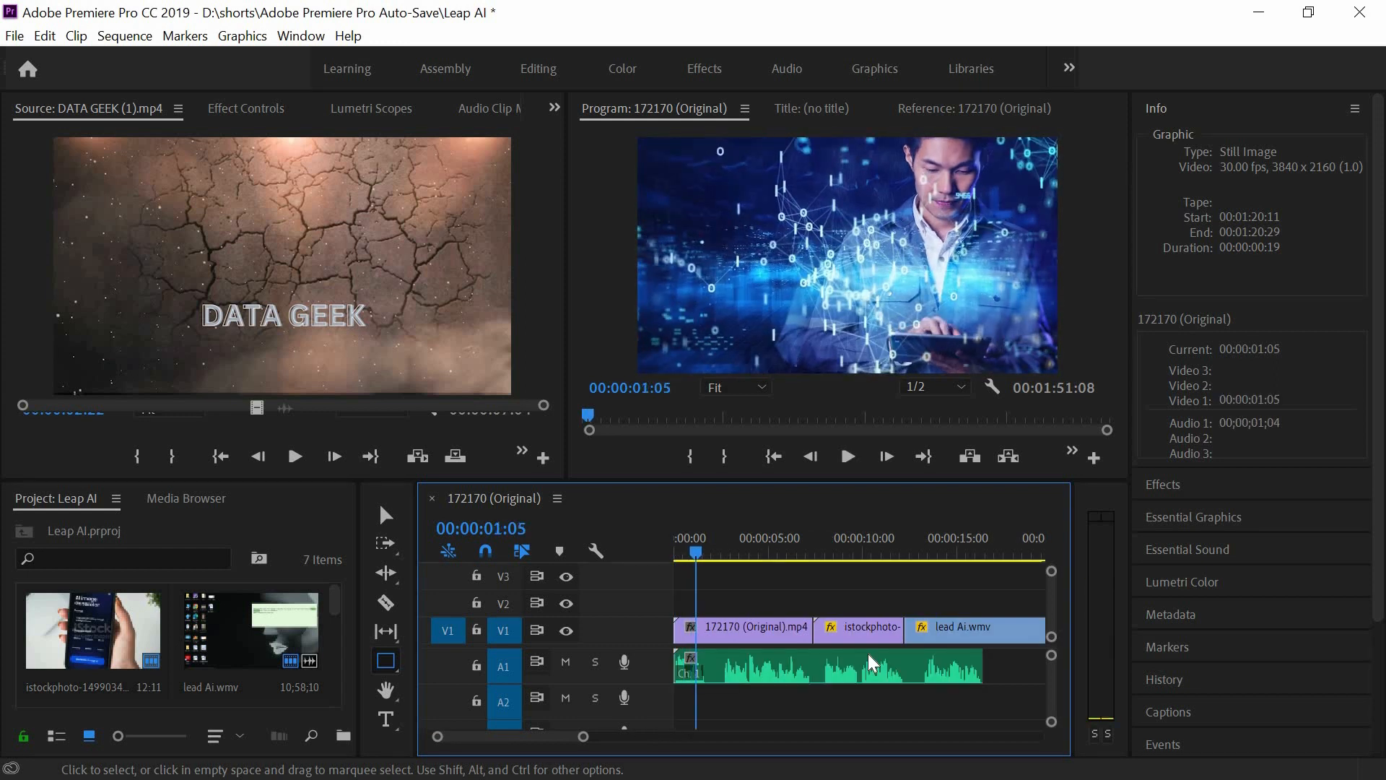
key(Home)
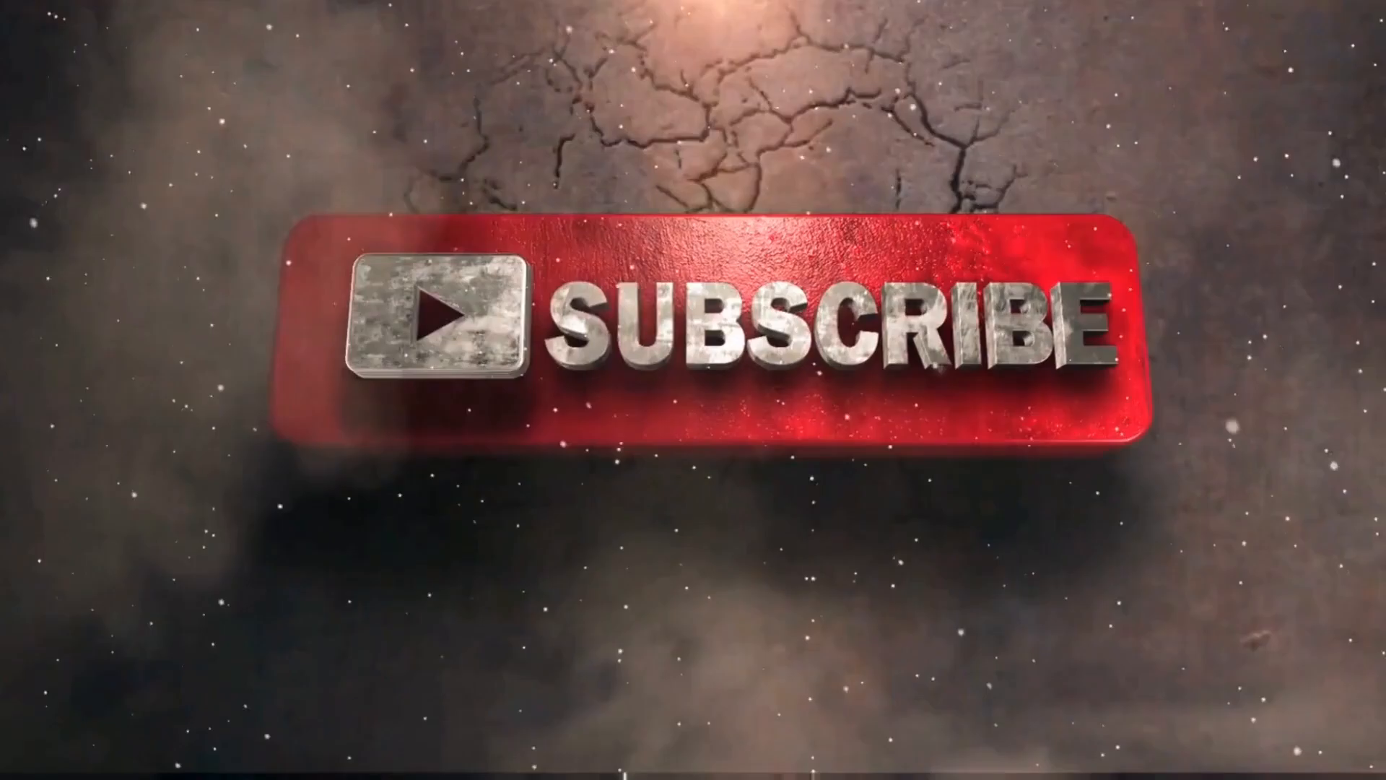